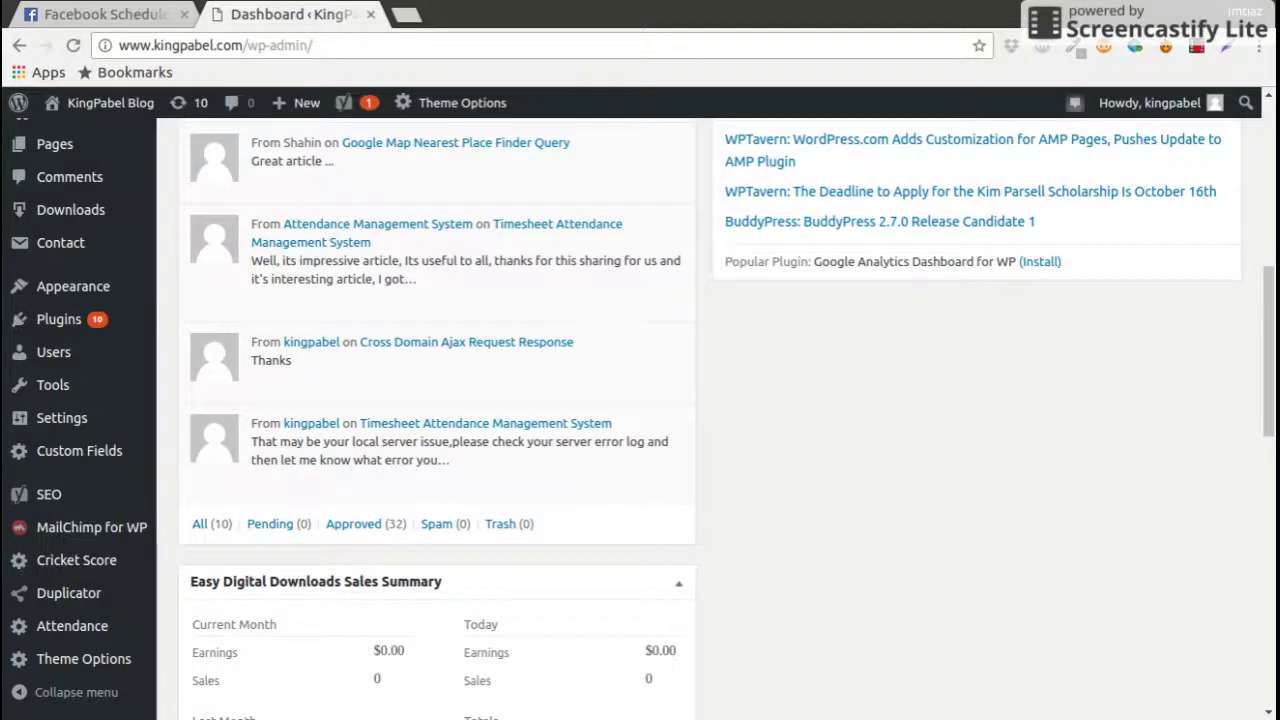
Scroll the WordPress dashboard up and back down to look it over
scroll(430, 480, up, 4)
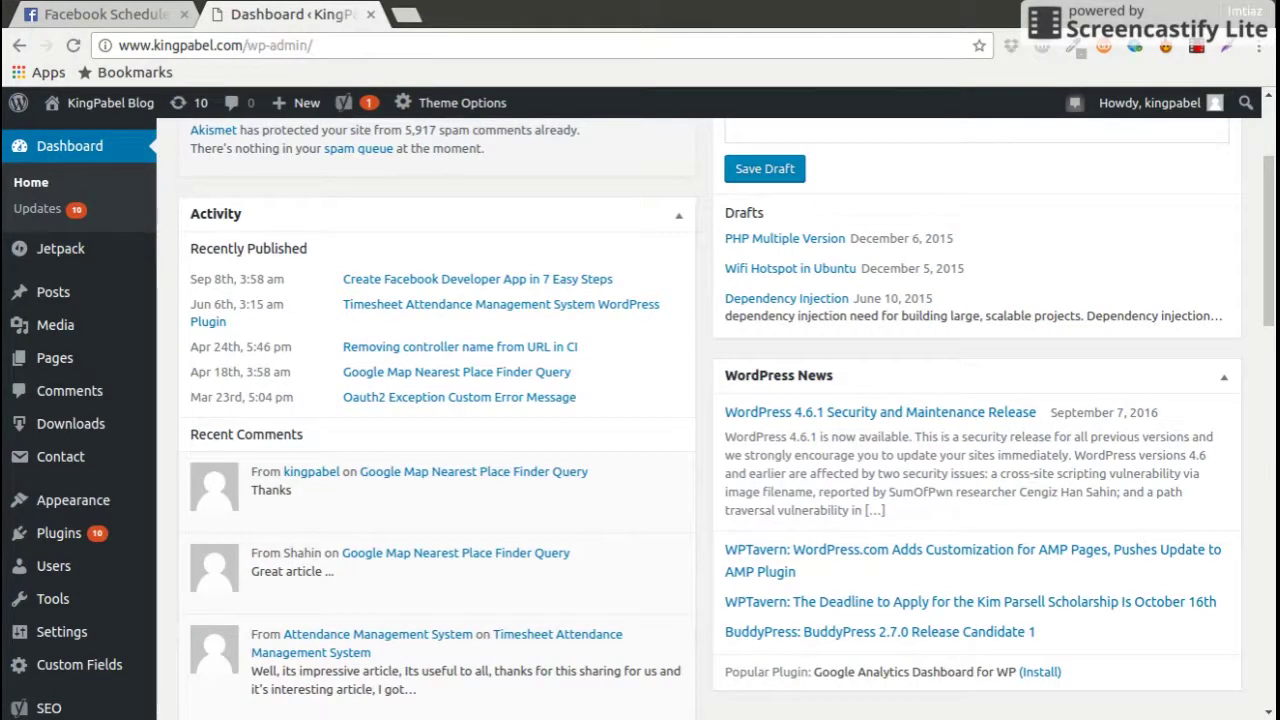
scroll(640, 416, down, 2)
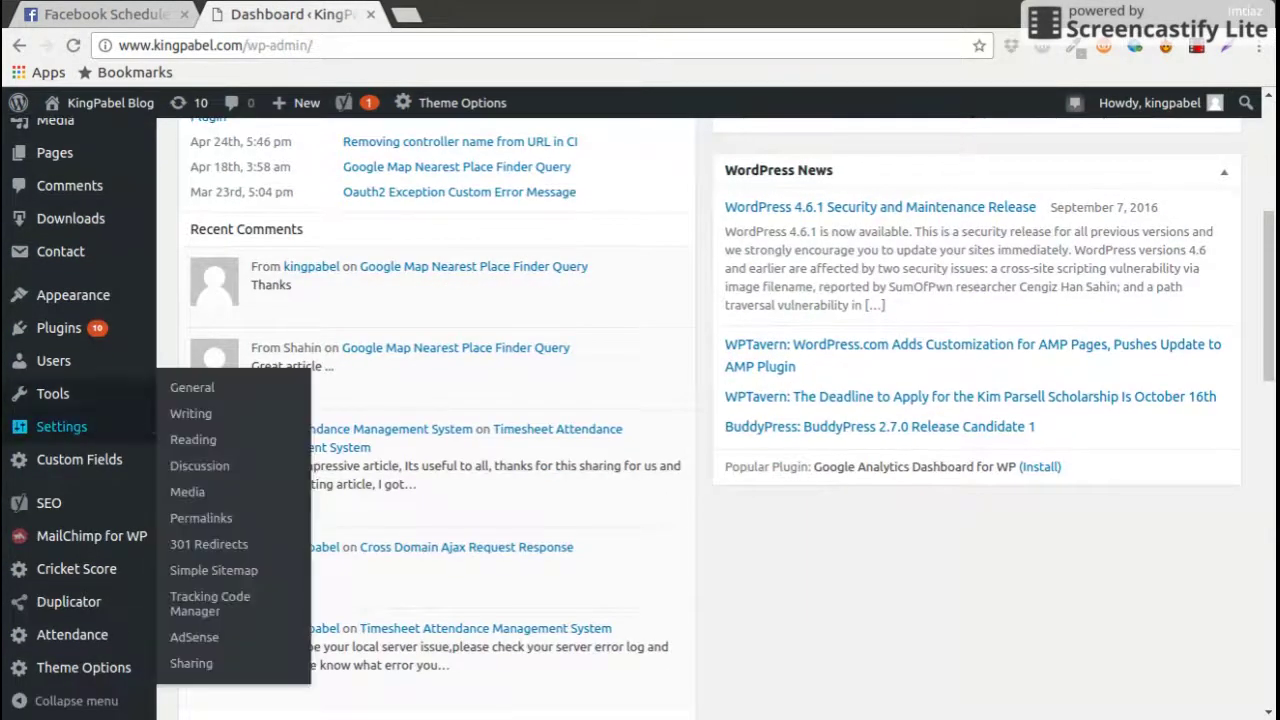
Open Installed Plugins in a new tab, then upload, install and activate wordpress-facebook-schedule-post-plugin.zip
mouse_move(58, 328)
middle_click(124, 342)
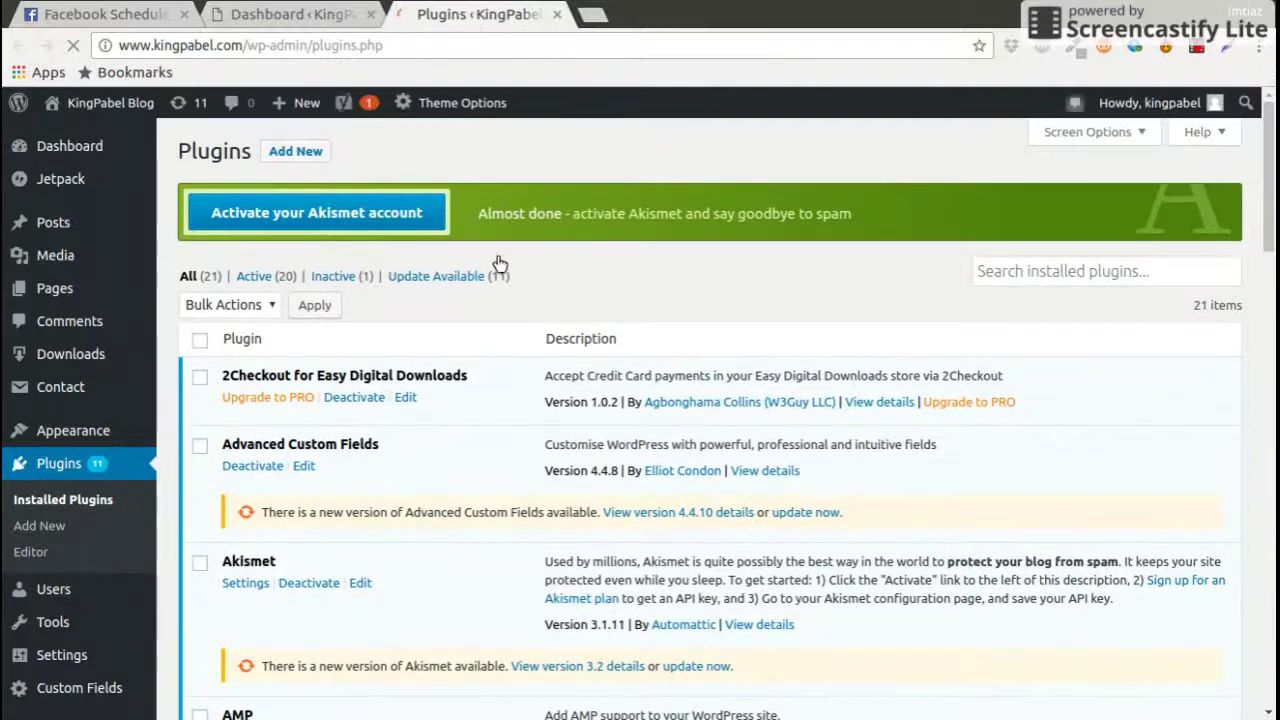
click(318, 158)
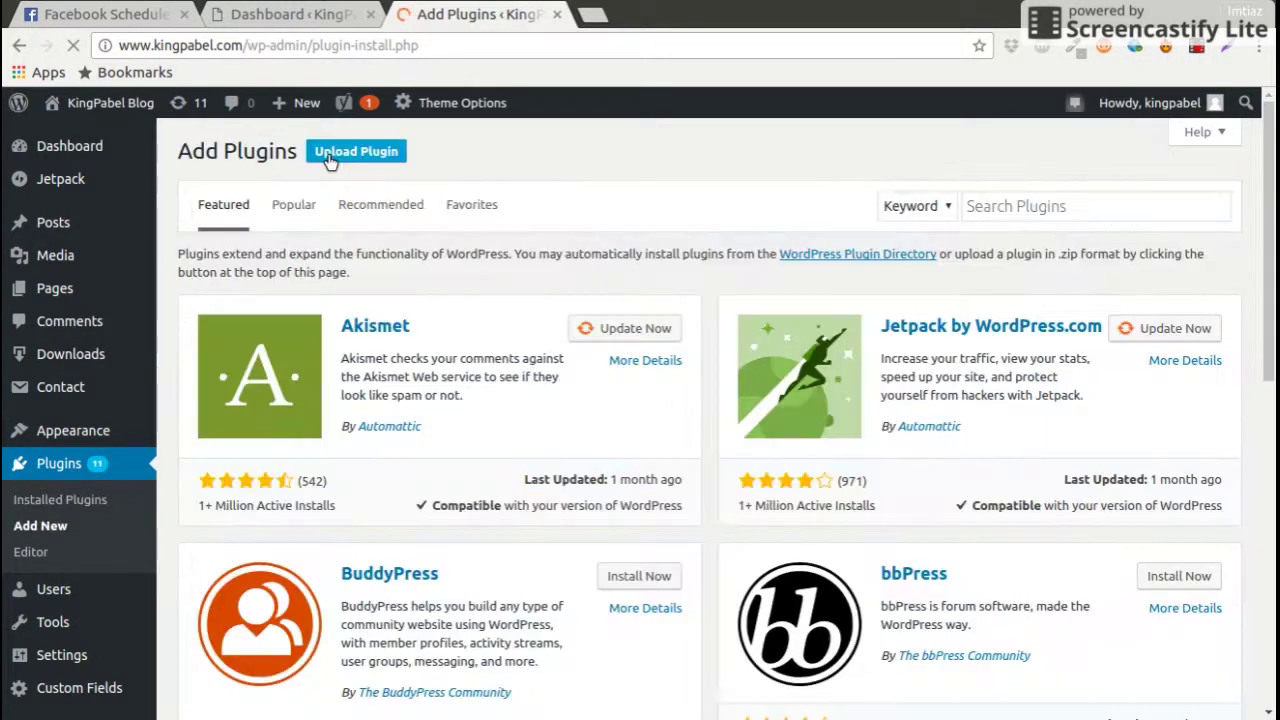
click(360, 155)
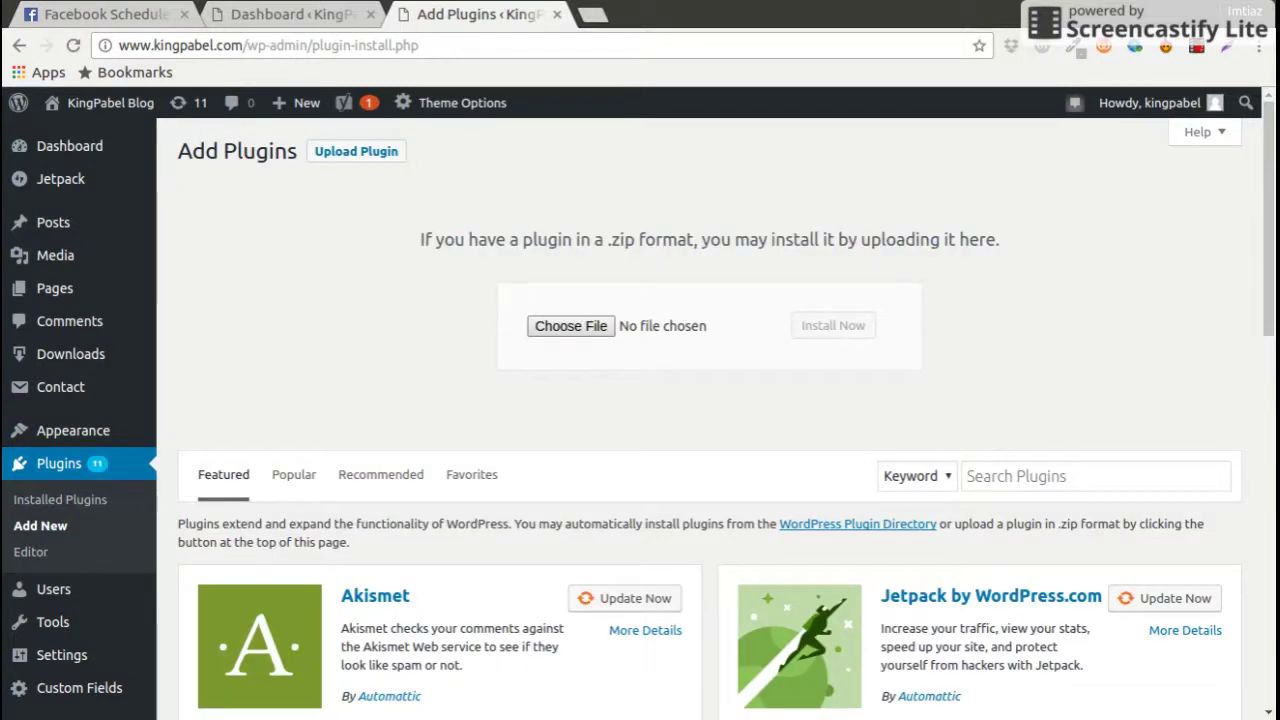
key(Return)
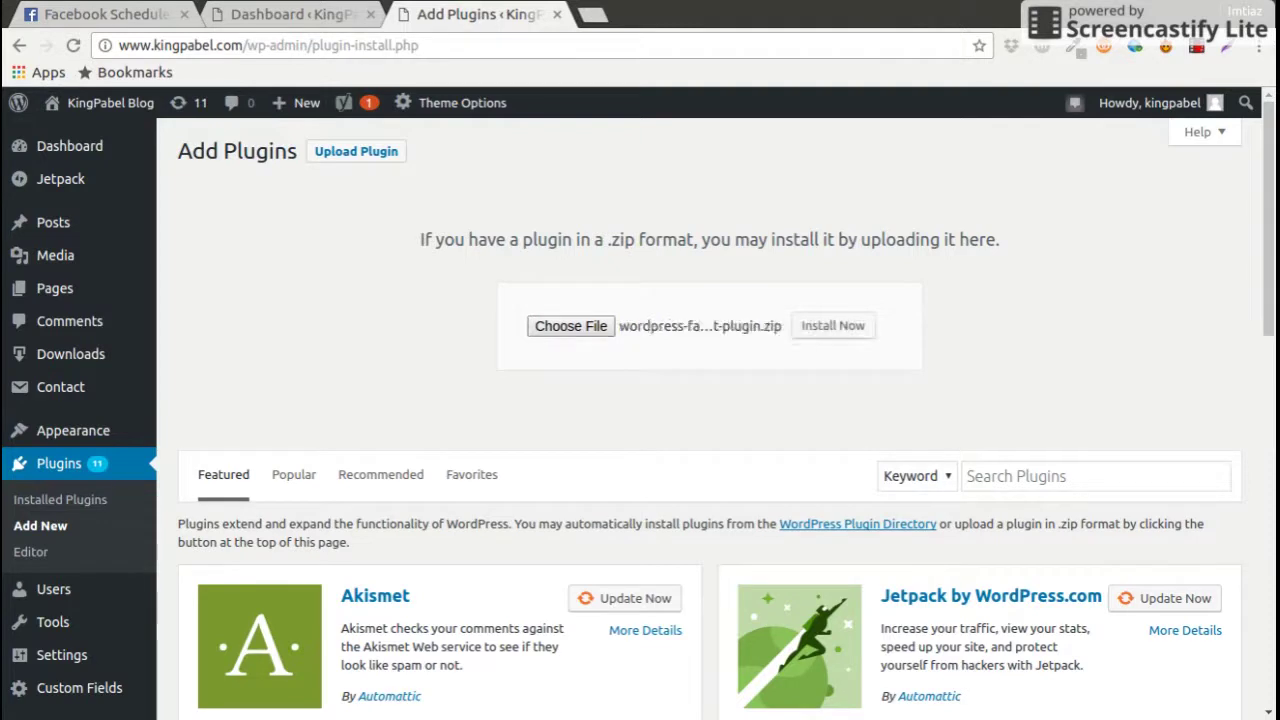
click(830, 330)
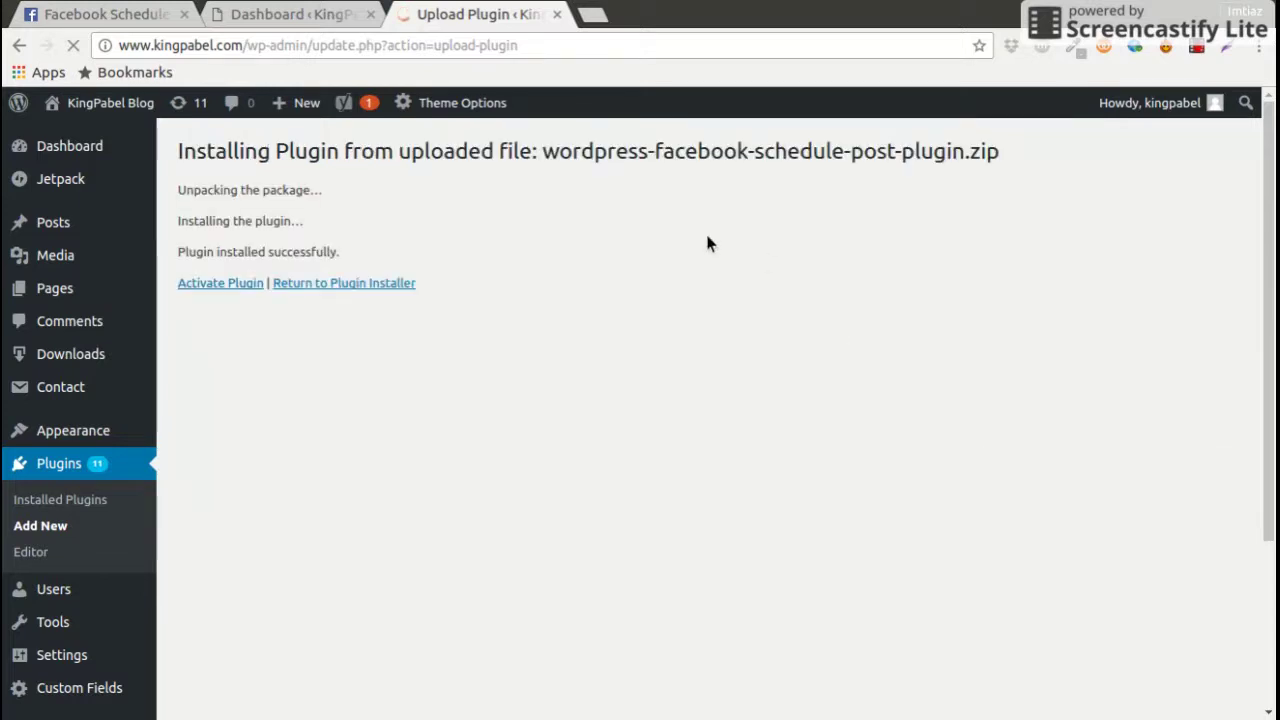
click(235, 288)
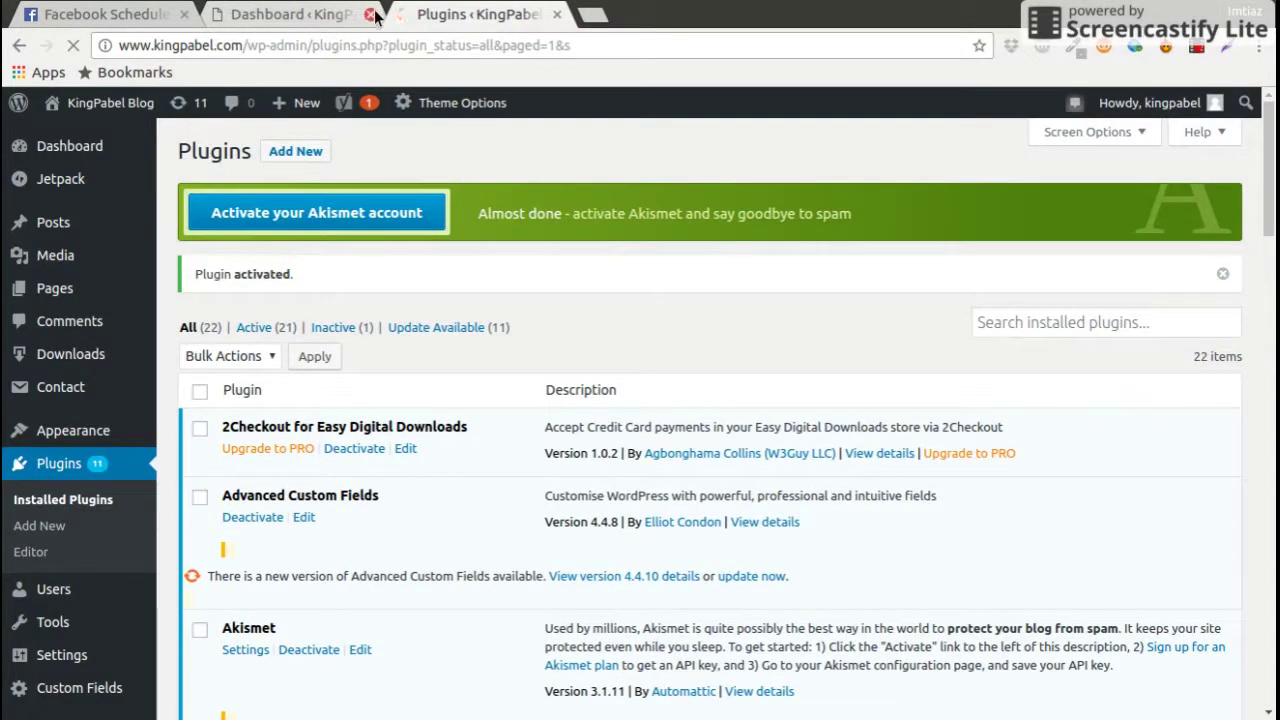
Close the leftover dashboard tab and bring up the Facebook Schedule Post sidebar menu
click(370, 15)
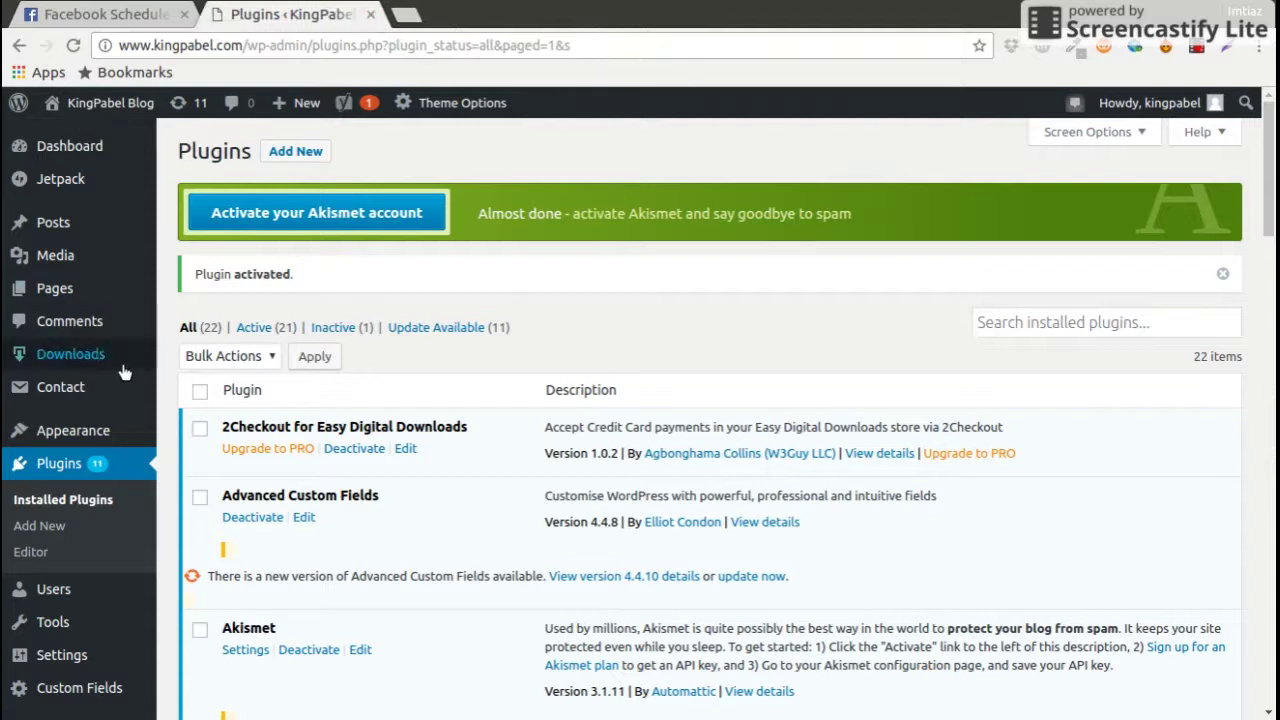
scroll(114, 397, down, 5)
scroll(119, 398, down, 3)
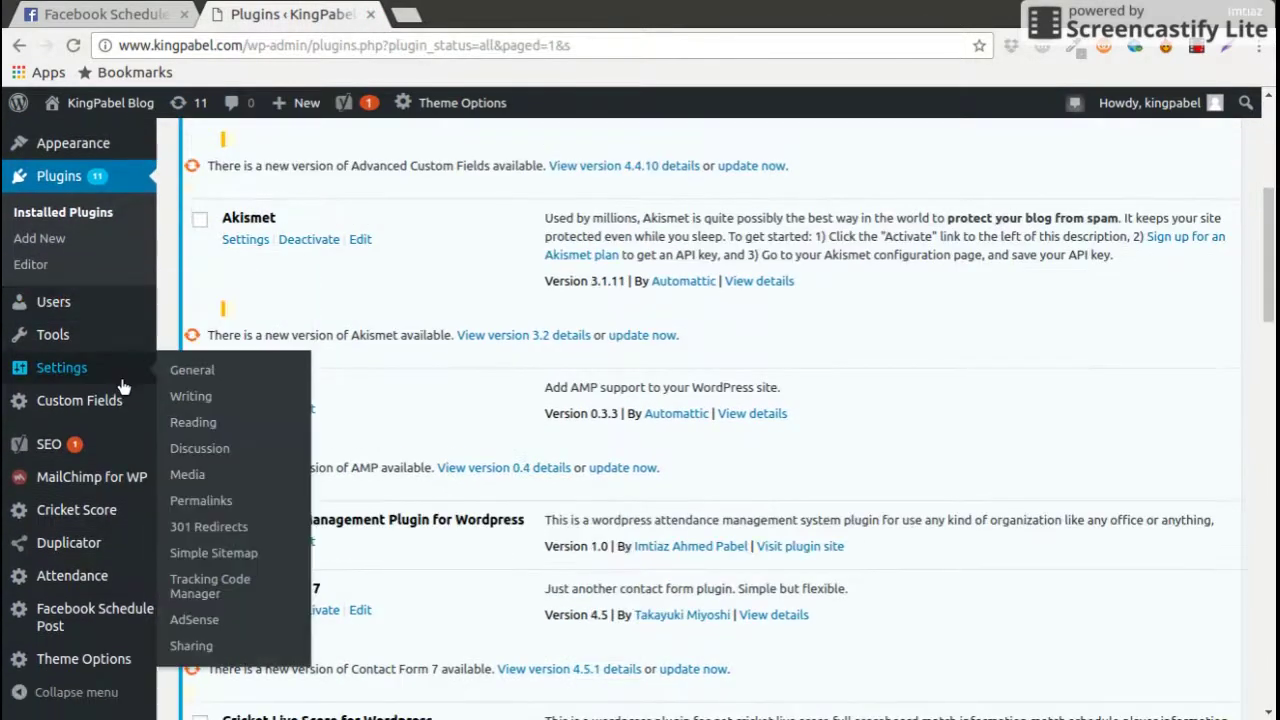
mouse_move(82, 615)
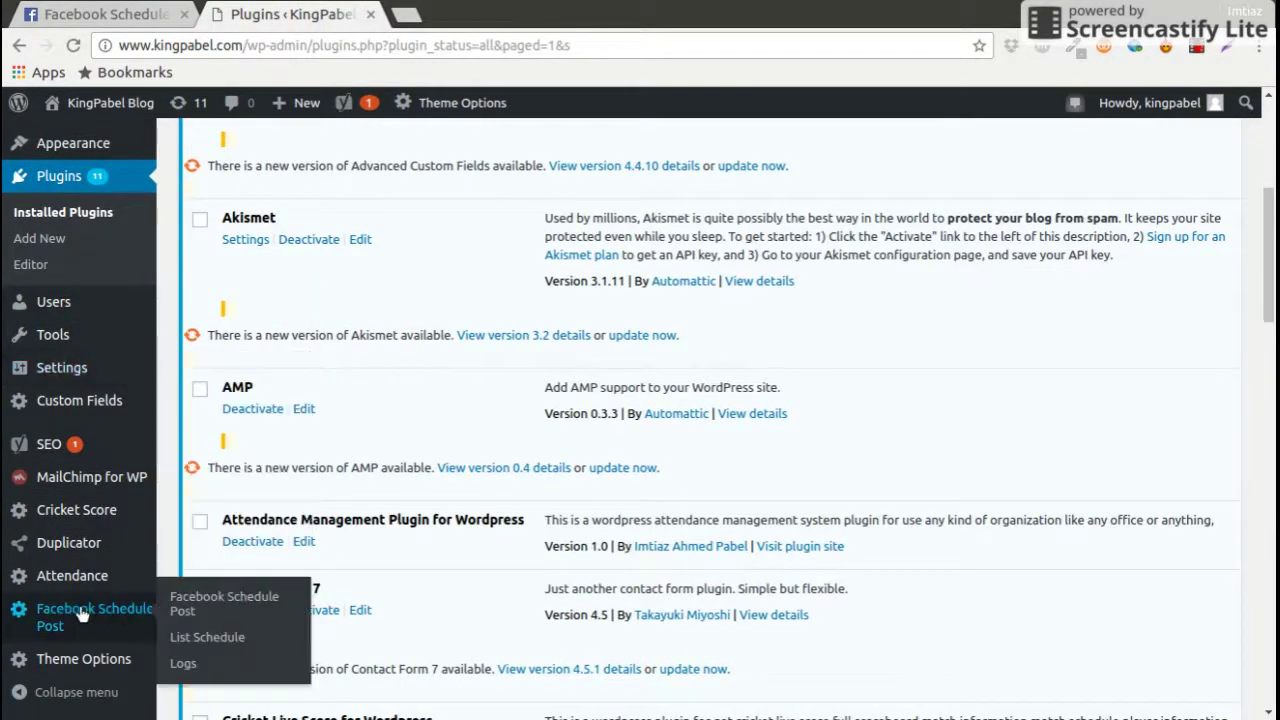
Open the Facebook Schedule Post settings page, then its 'How create facebook developer app?' guide link
click(169, 608)
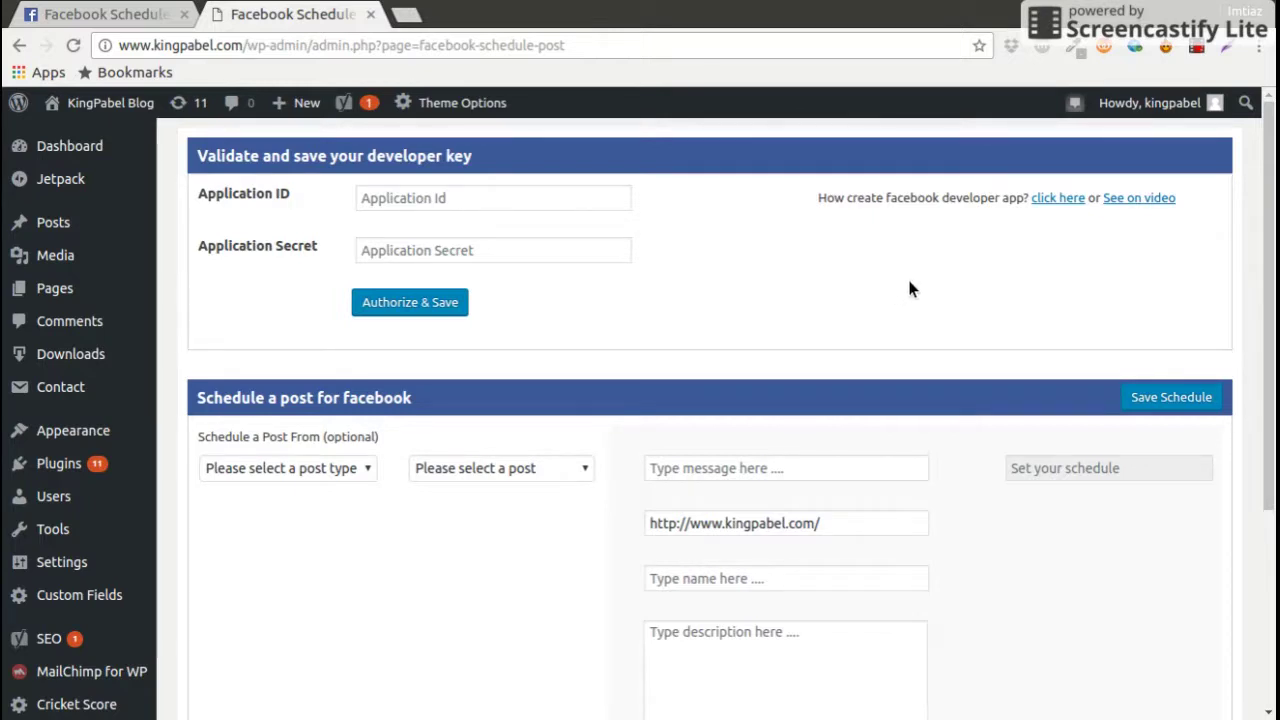
click(1060, 199)
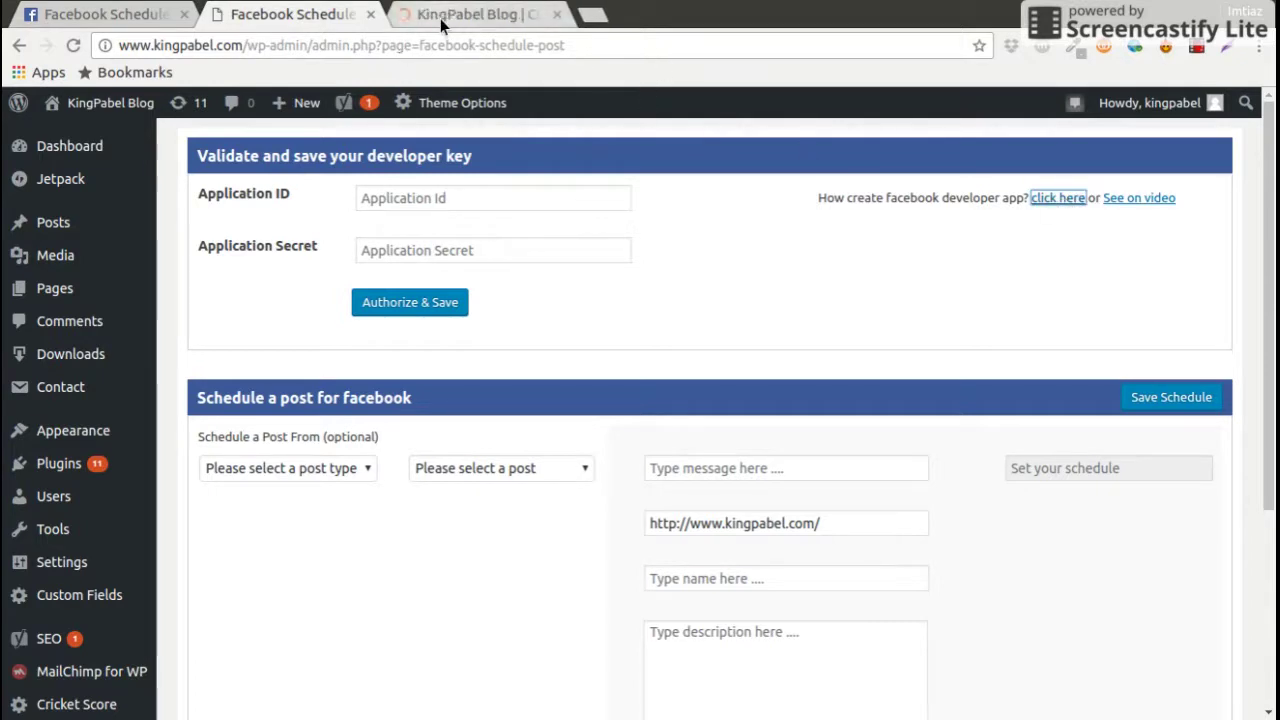
Look through the developer-app guide and its video version, then close both tabs
click(441, 25)
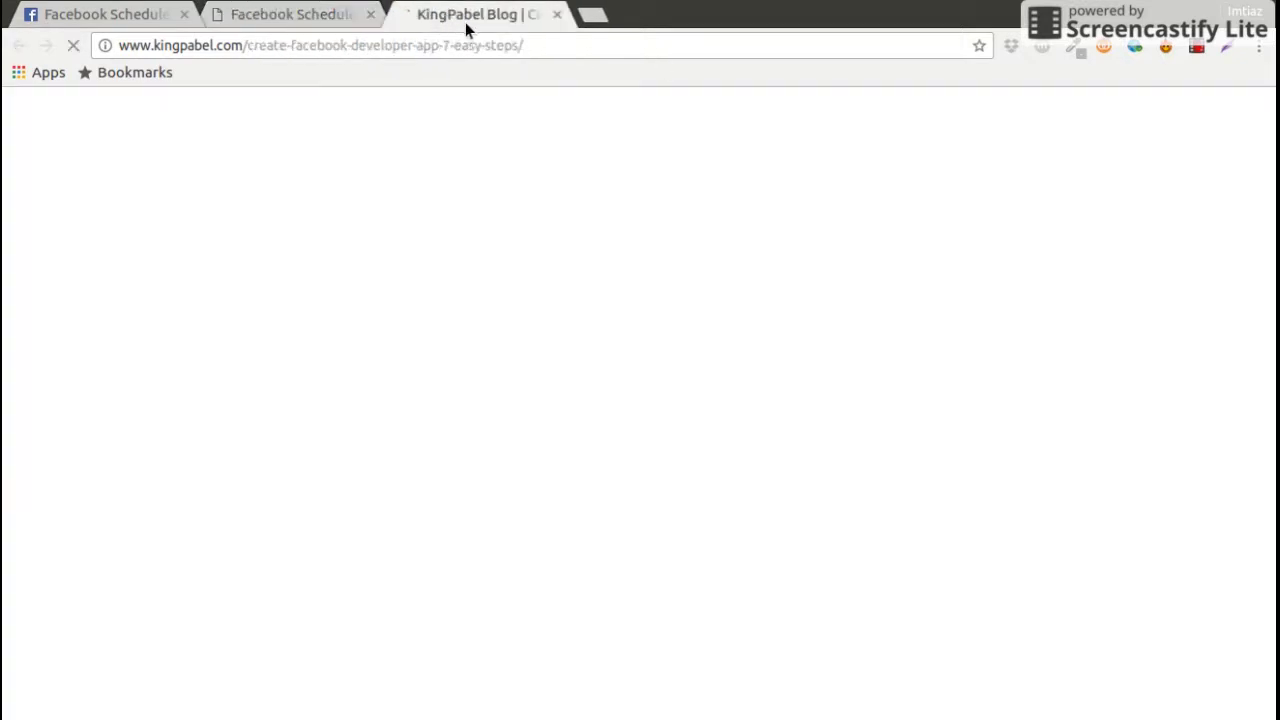
click(340, 20)
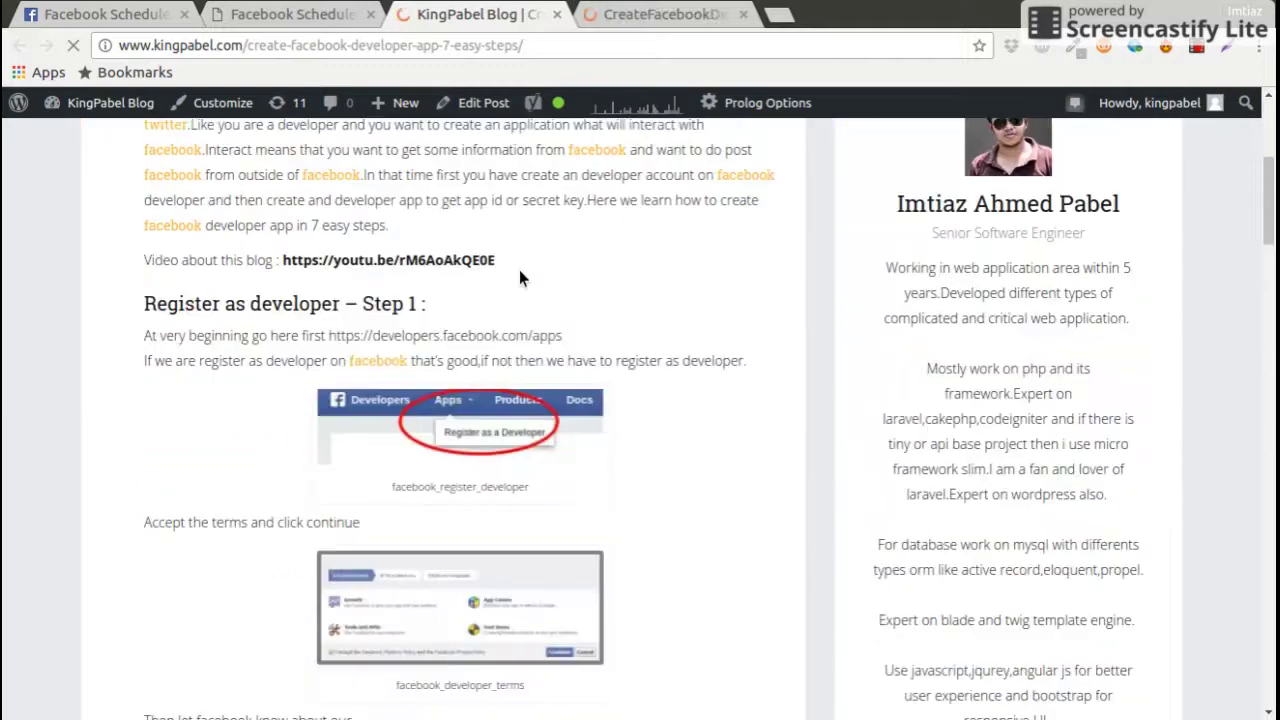
scroll(520, 262, down, 4)
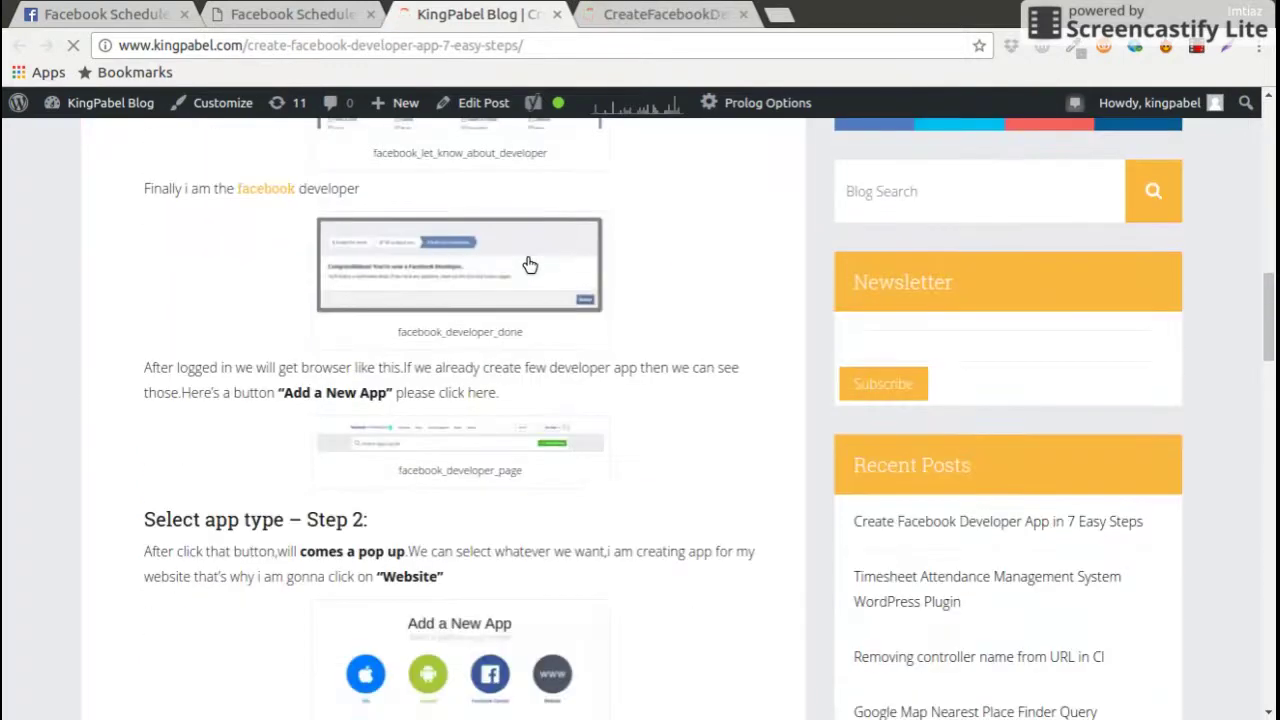
scroll(546, 285, down, 5)
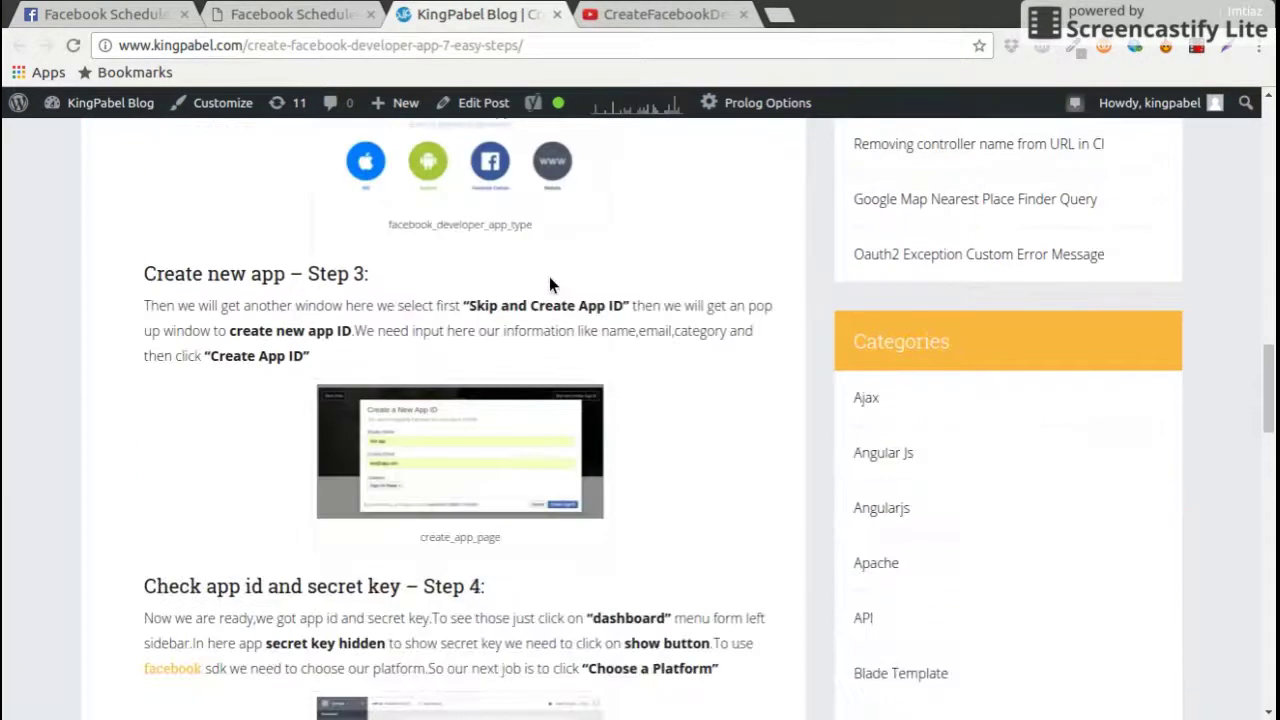
click(557, 14)
click(560, 14)
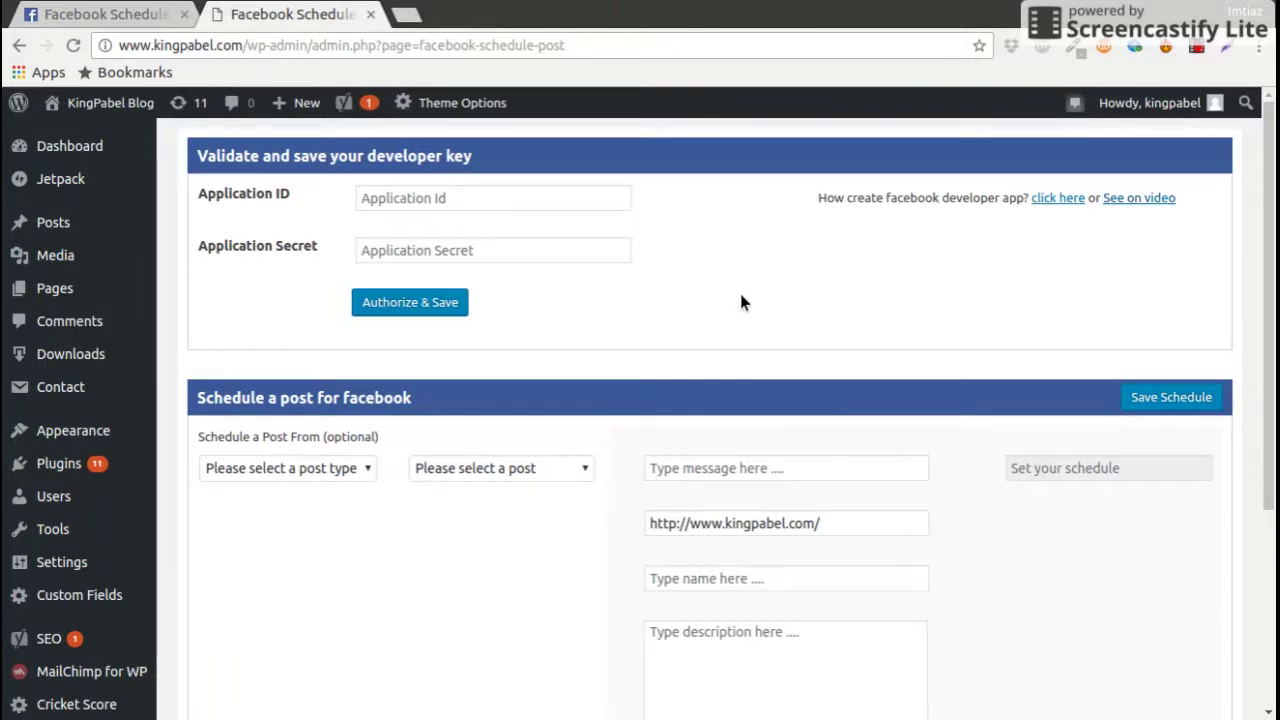
Paste the Application ID from the localhost site into the kingpabel.com Application ID field
click(458, 212)
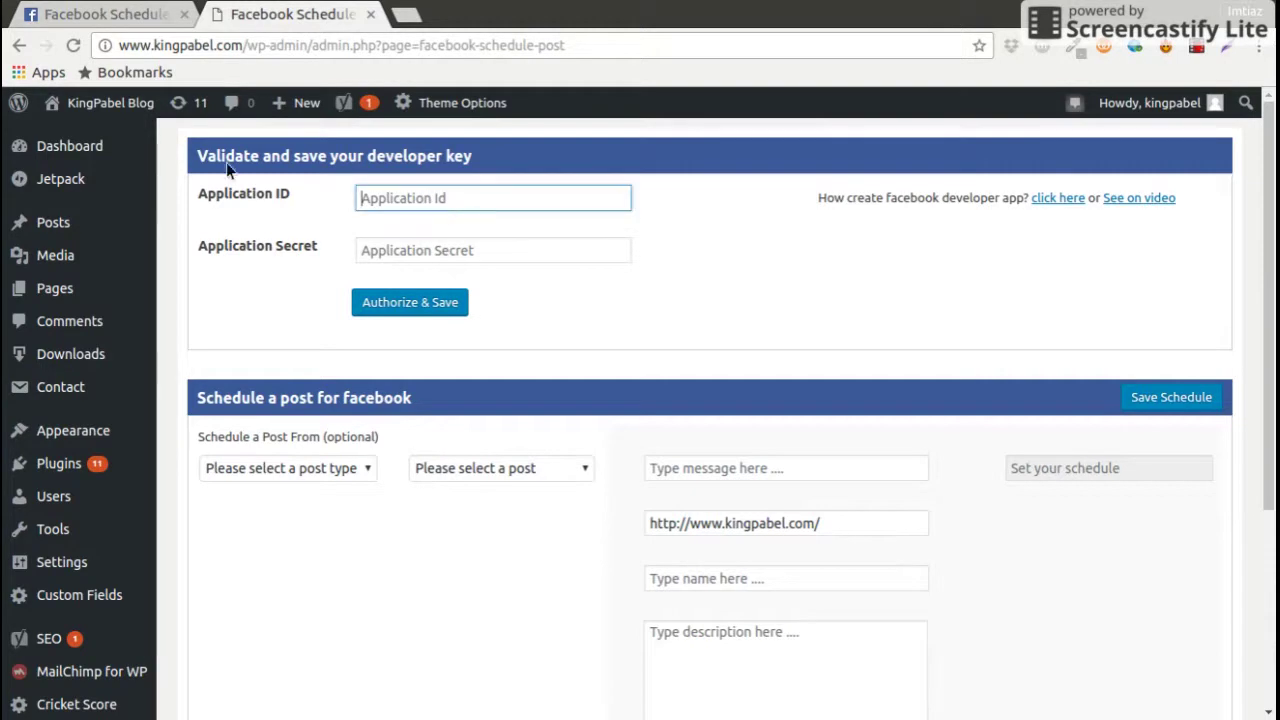
click(105, 14)
scroll(524, 243, up, 1)
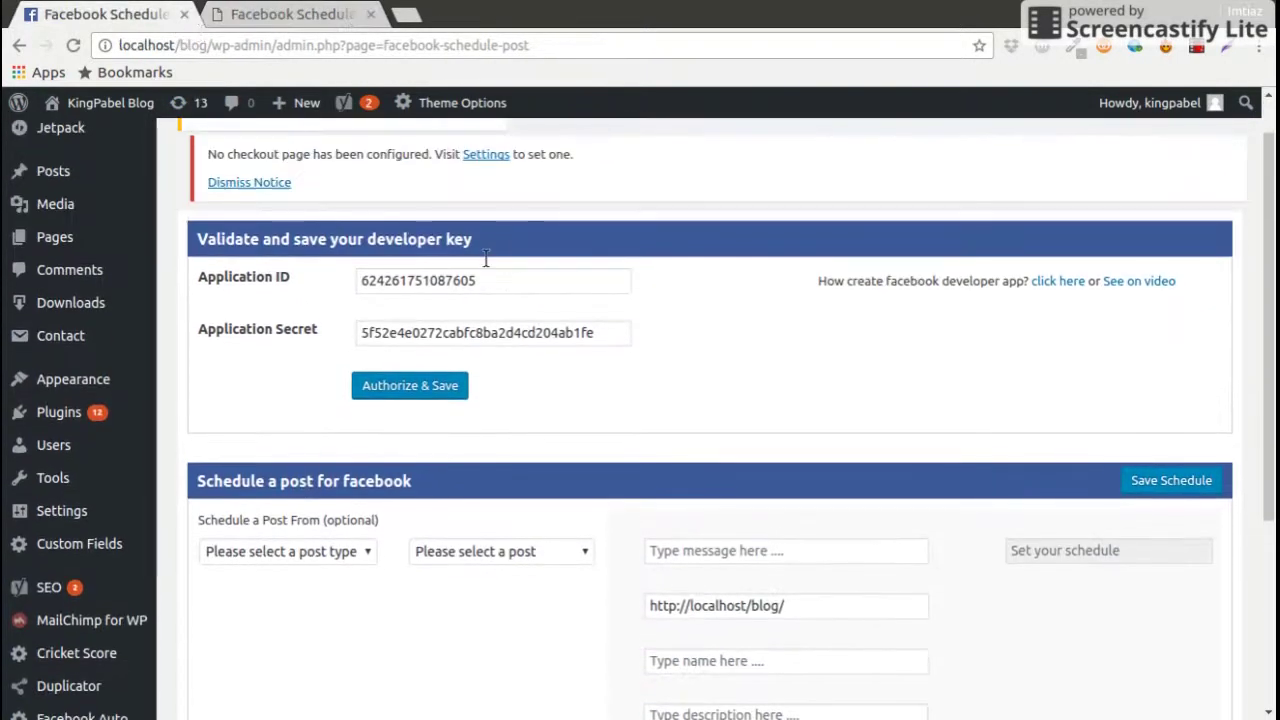
key(ctrl+Tab)
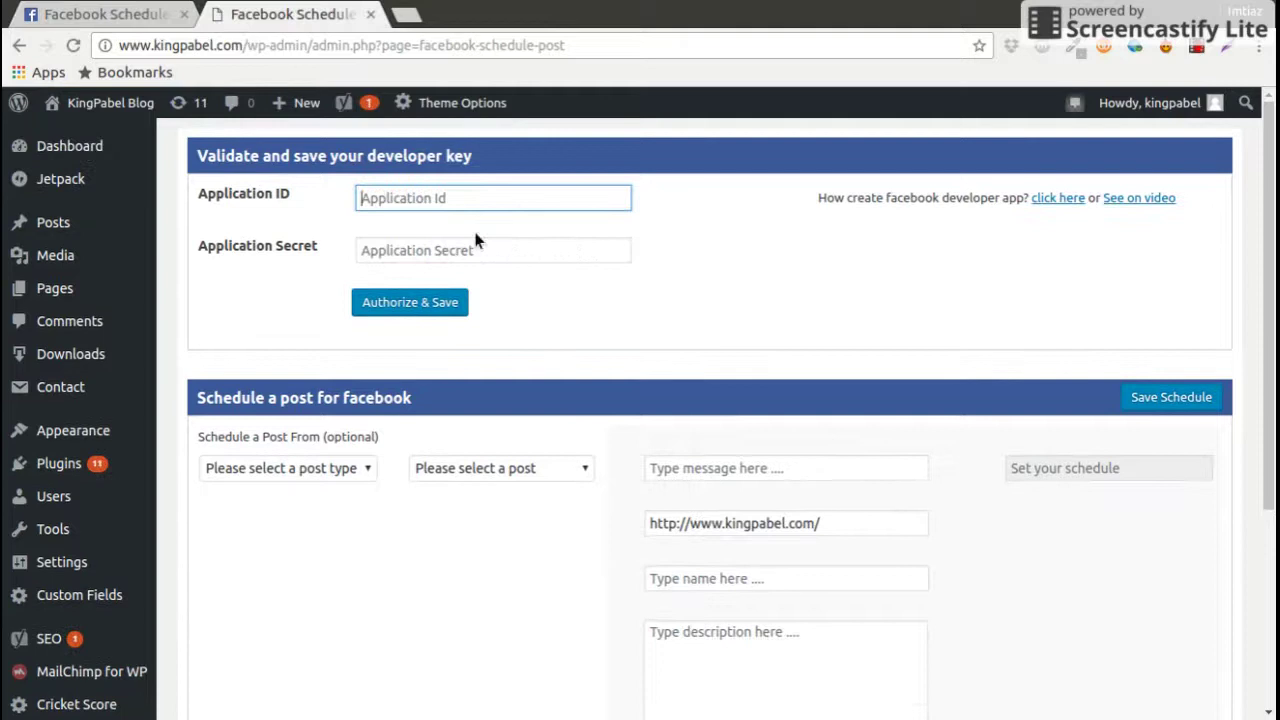
key(ctrl+v)
Copy the Application Secret from the localhost site into the kingpabel.com Application Secret field
key(ctrl+Tab)
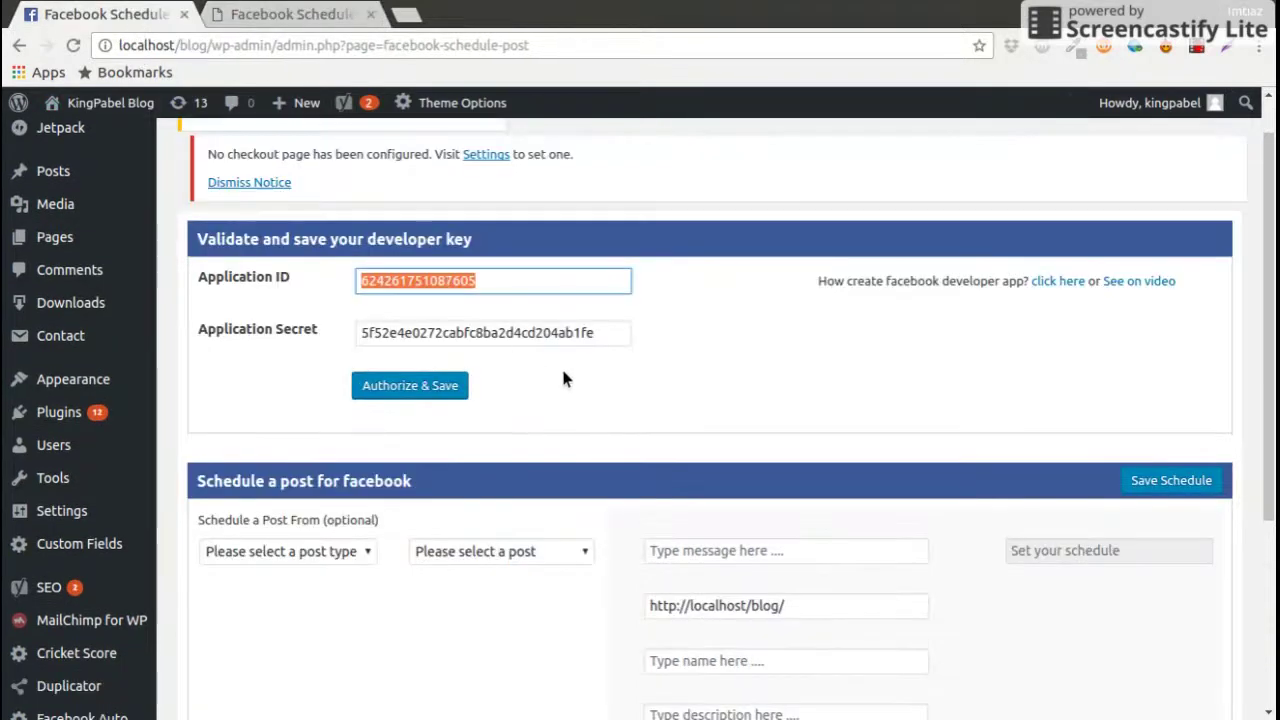
click(608, 347)
key(ctrl+a)
key(ctrl+c)
click(280, 14)
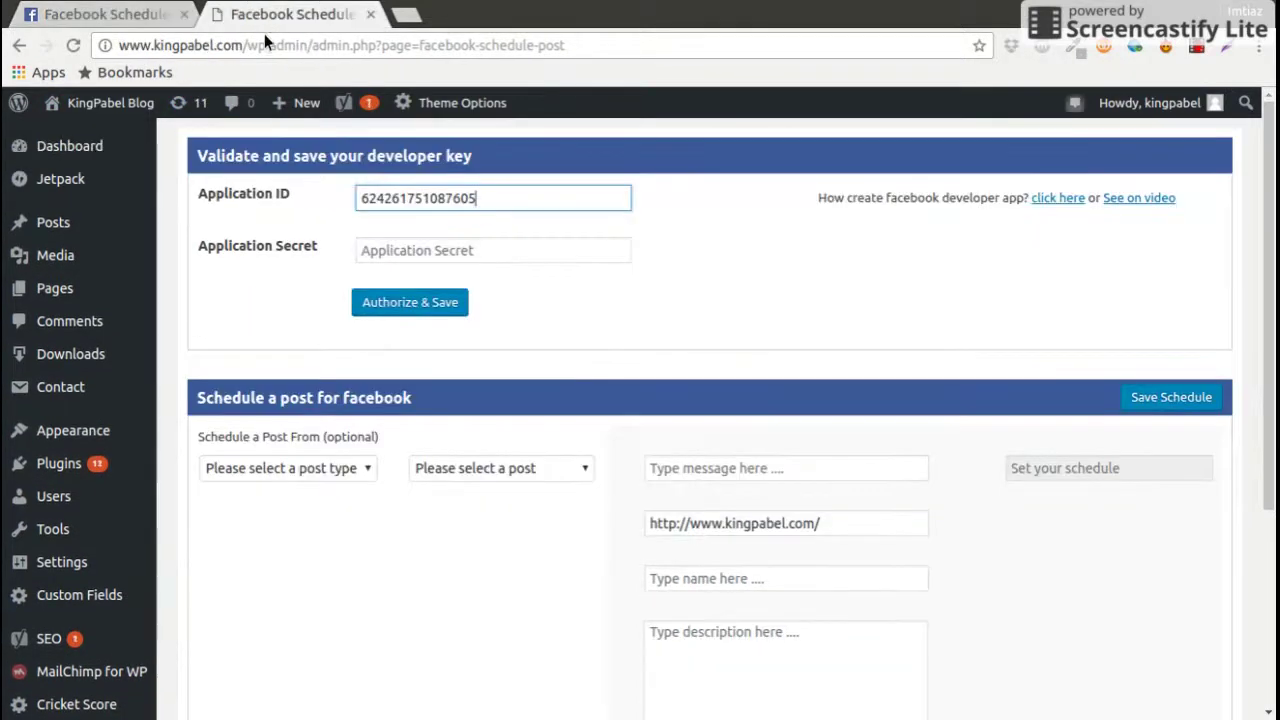
click(495, 258)
key(ctrl+v)
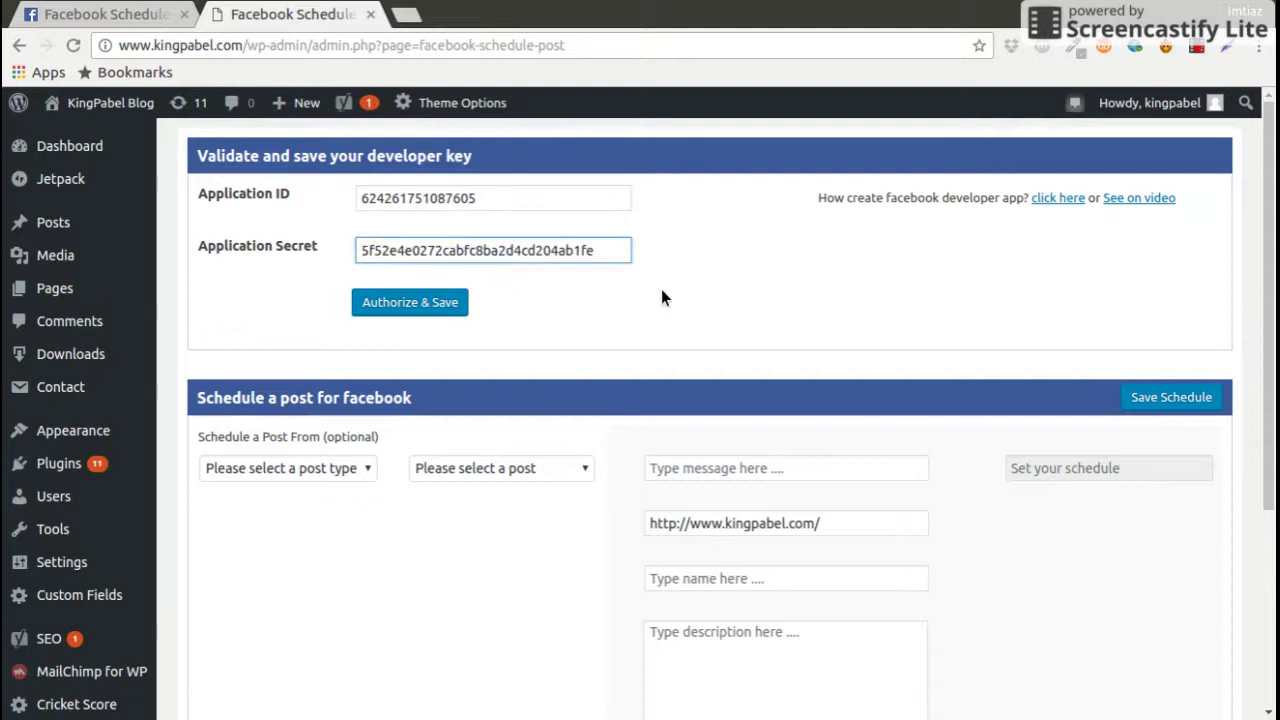
click(767, 277)
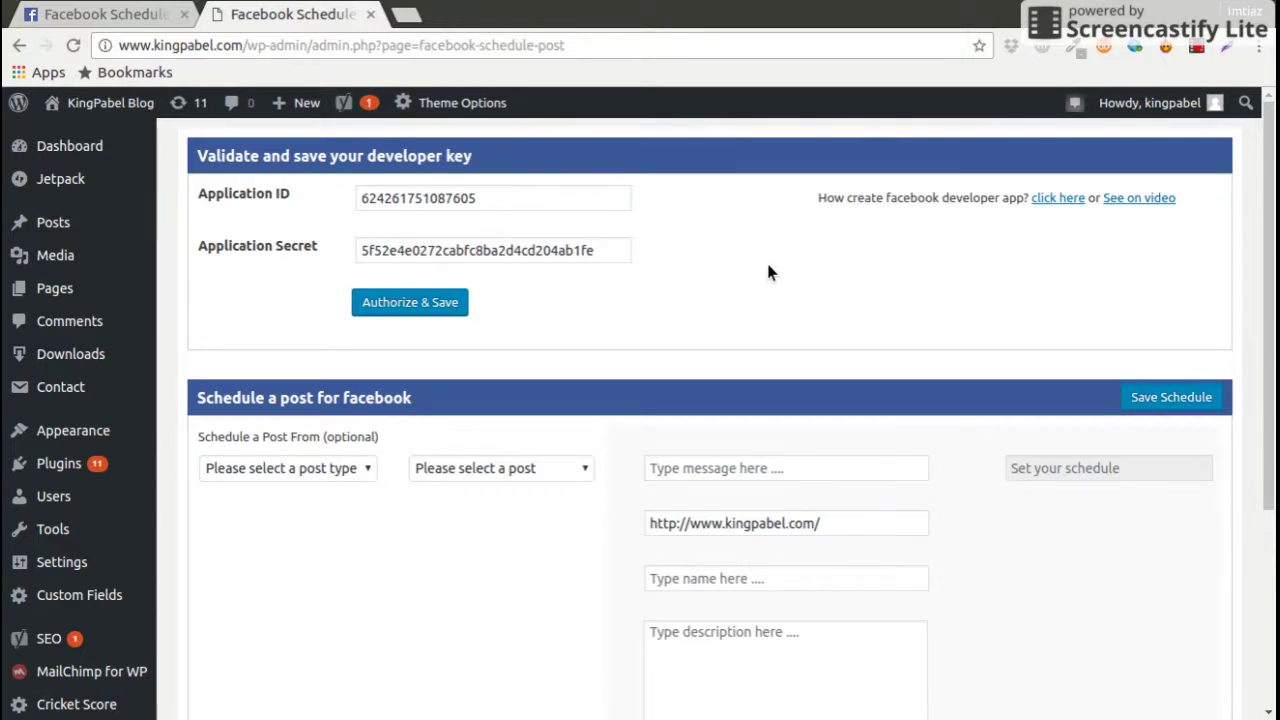
Submit the Application ID and Secret with Authorize & Save until the Success notice appears
scroll(768, 270, down, 3)
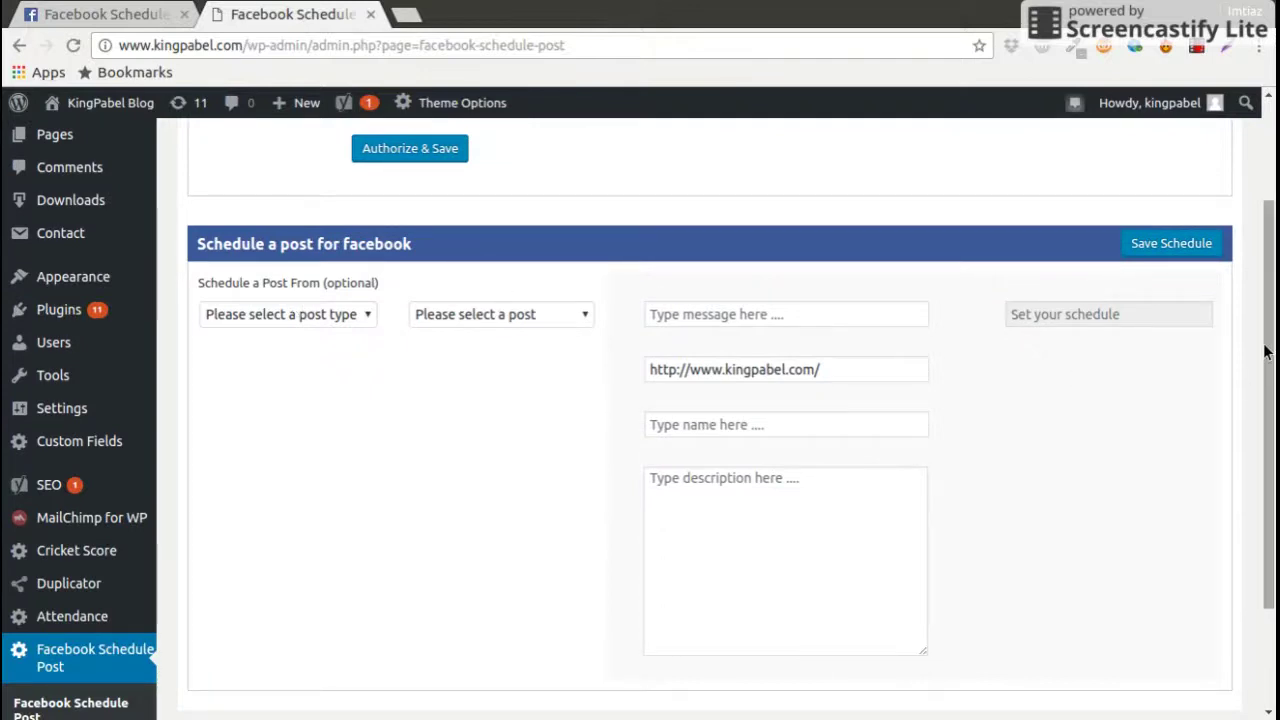
scroll(415, 492, up, 3)
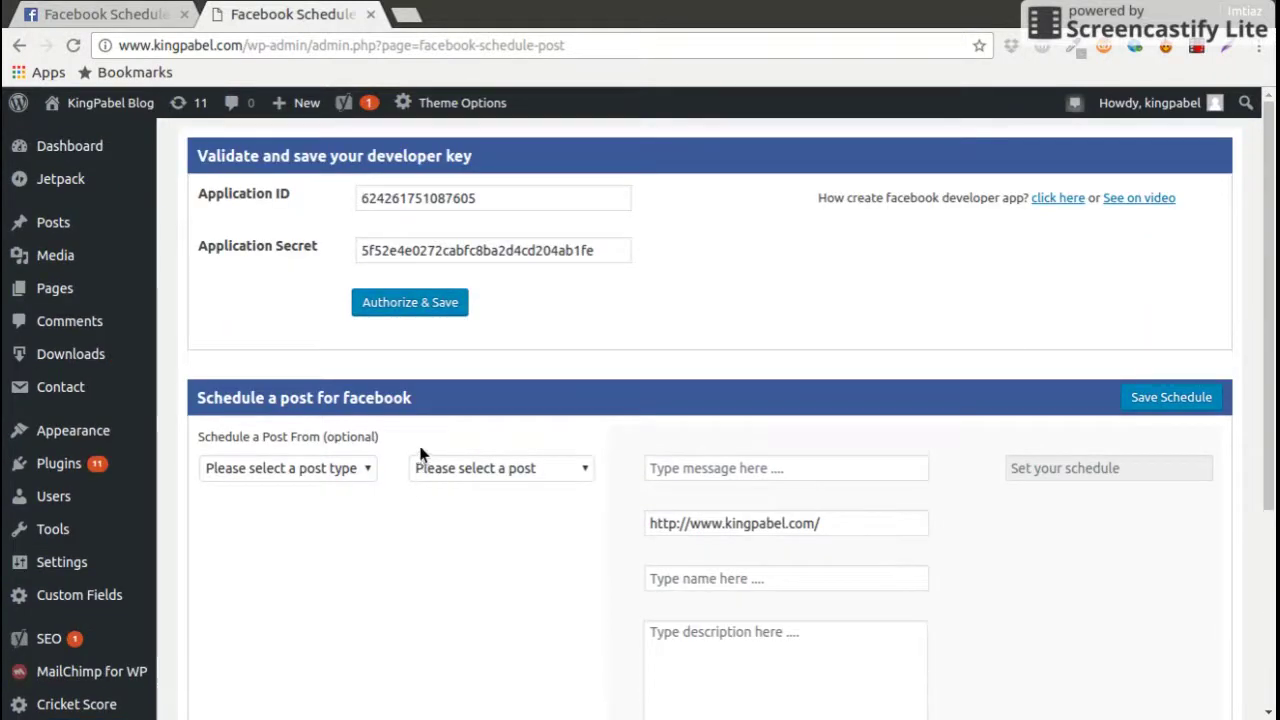
click(409, 309)
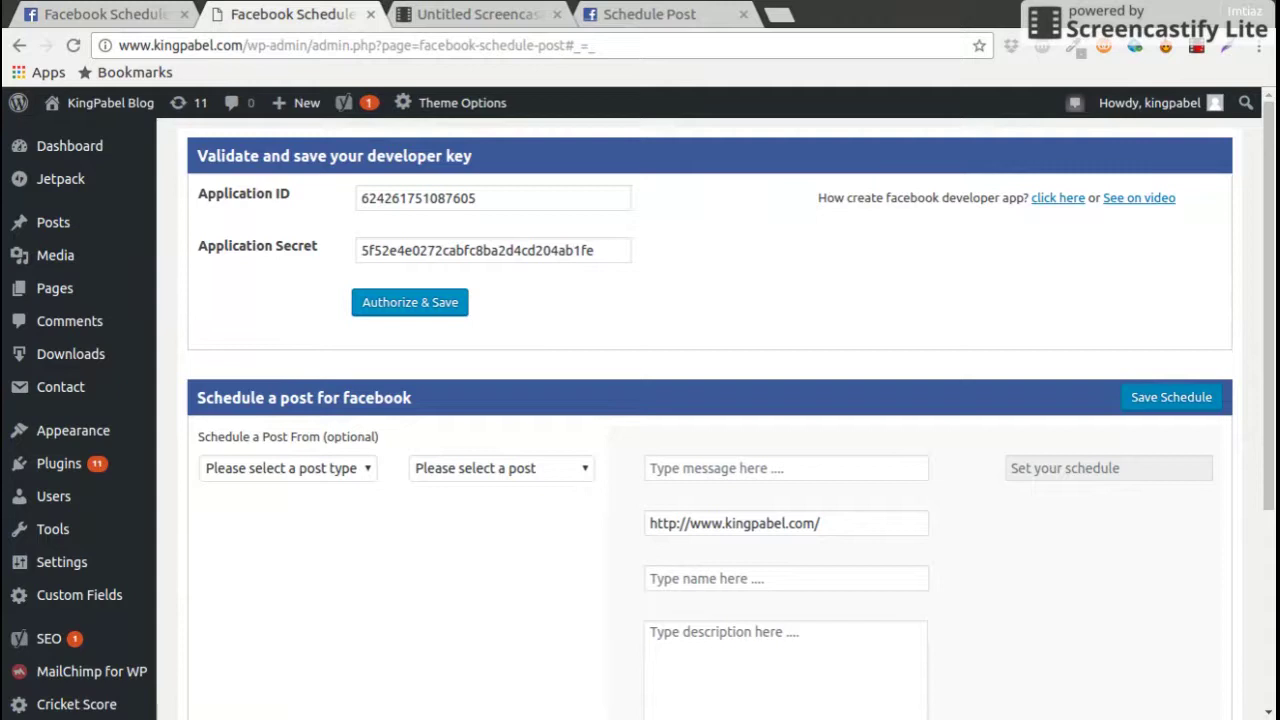
click(453, 310)
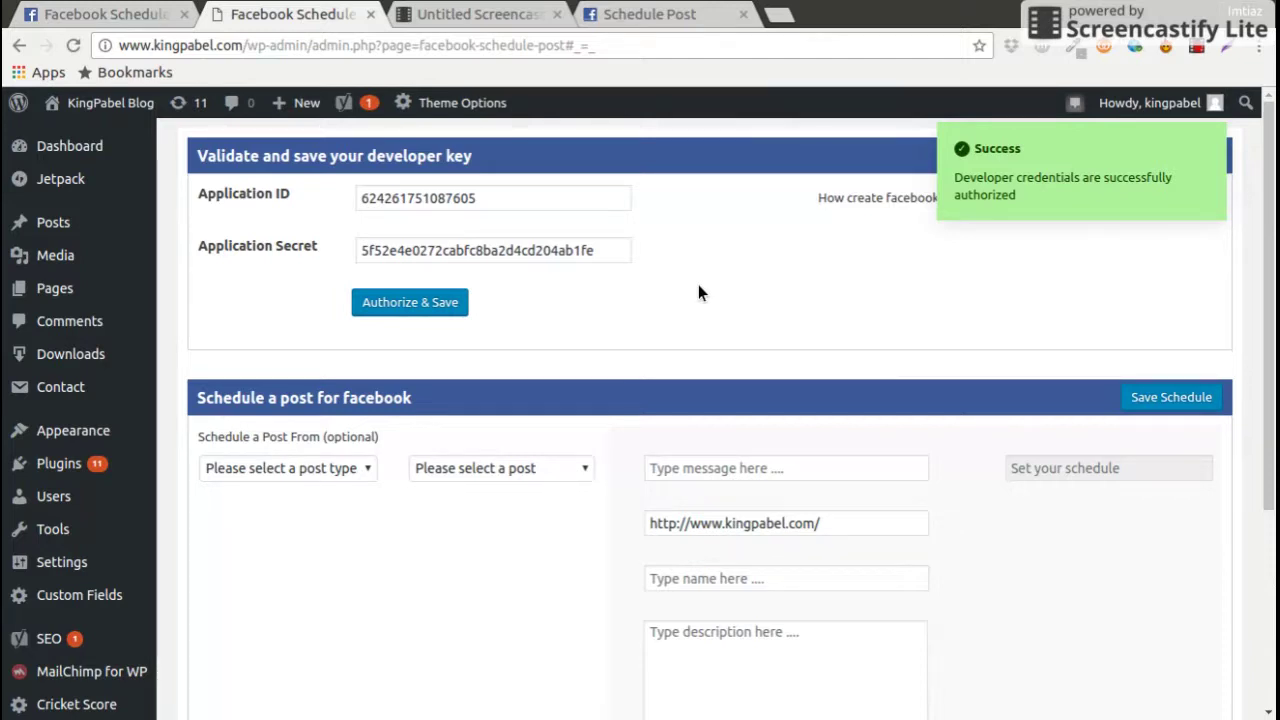
Highlight, then deselect, the 'Schedule a post for facebook' section heading
scroll(171, 523, down, 5)
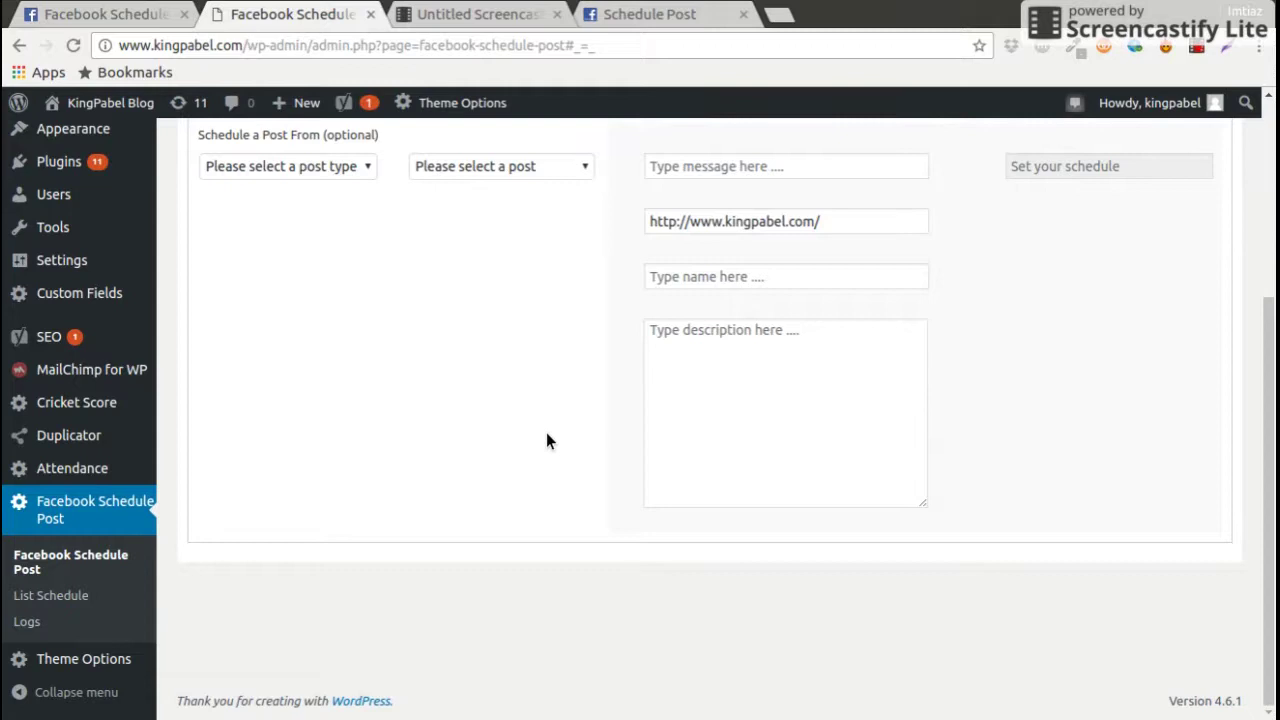
scroll(543, 454, up, 2)
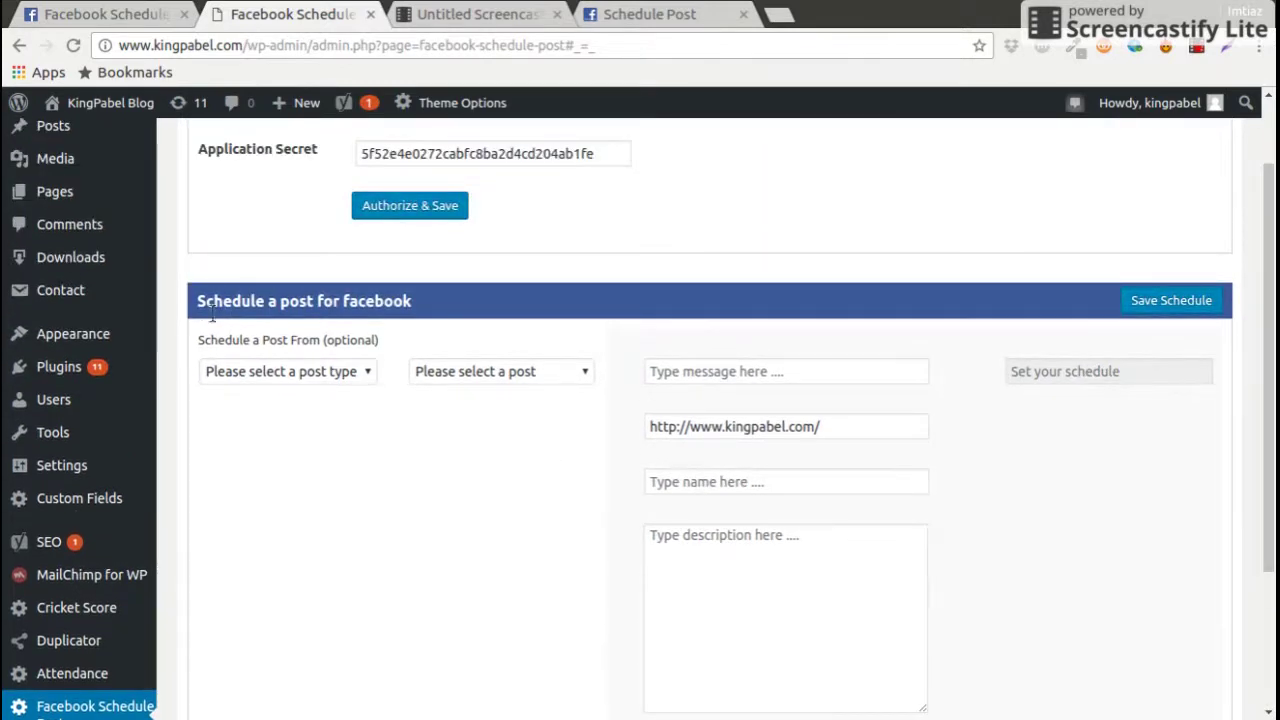
drag(195, 302, 435, 313)
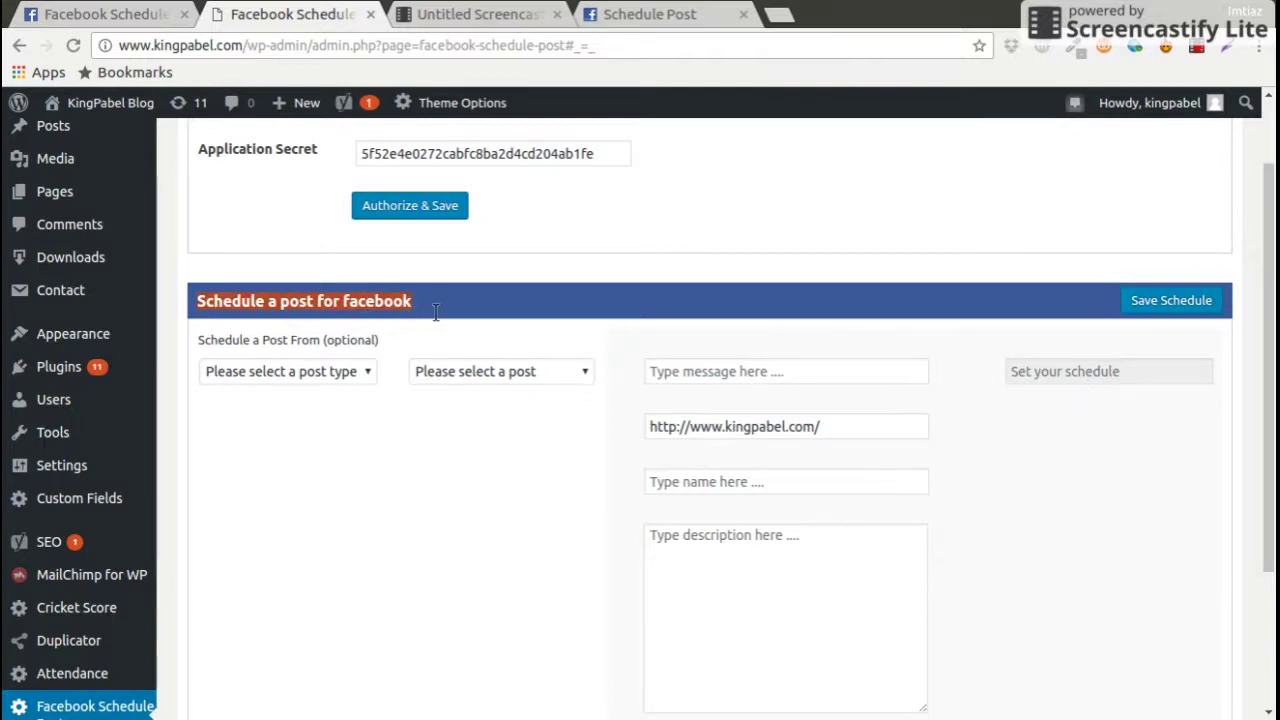
click(572, 306)
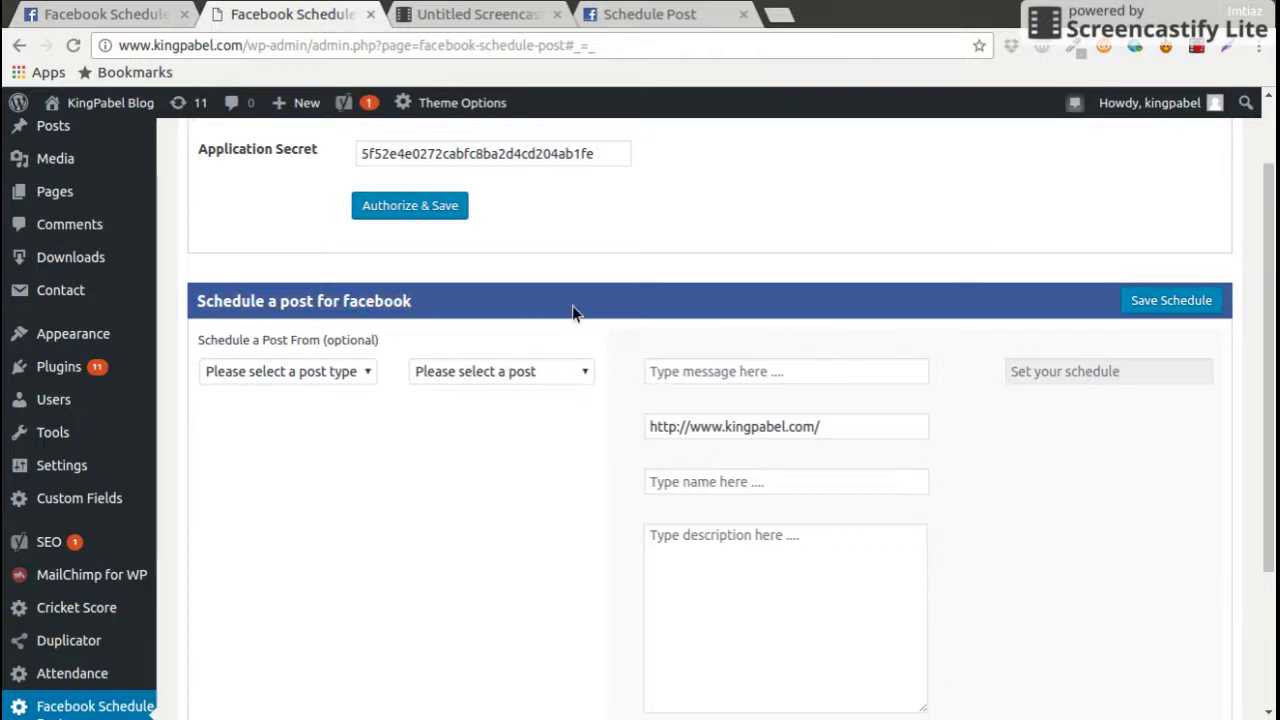
Choose source type Post and the post 'Basic OOP in Programming Language', then select its message text
click(310, 376)
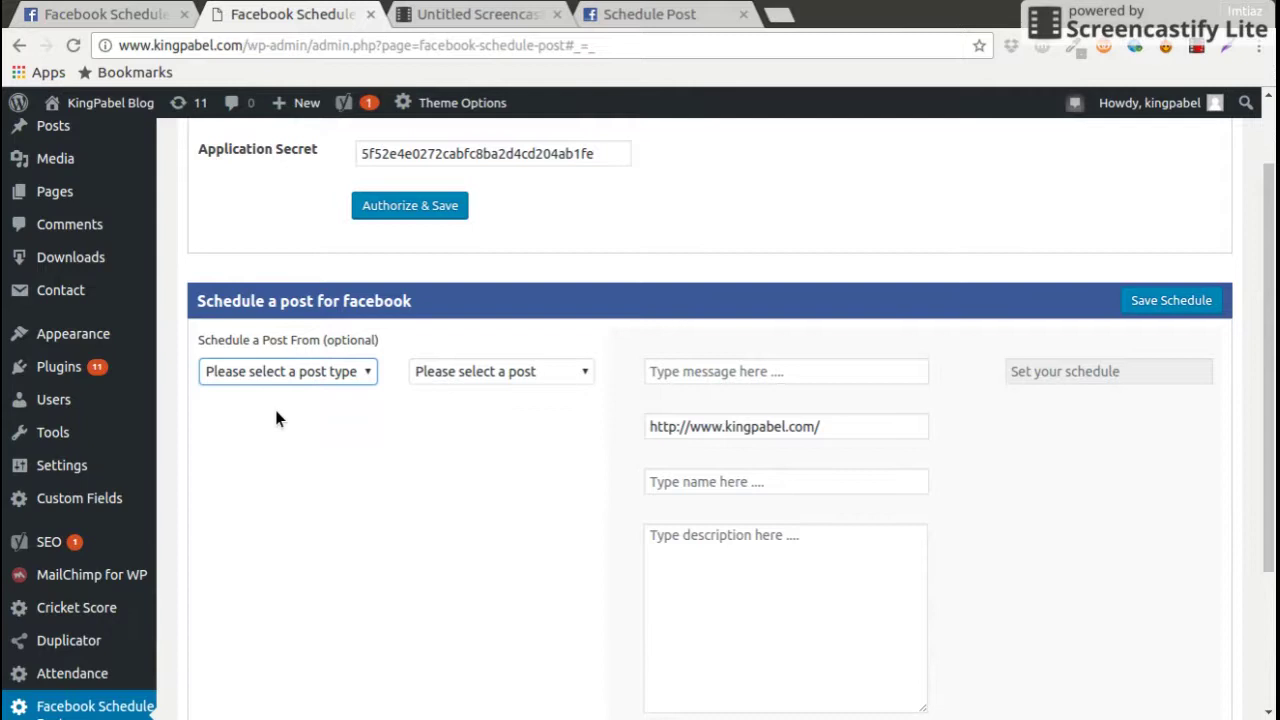
click(274, 413)
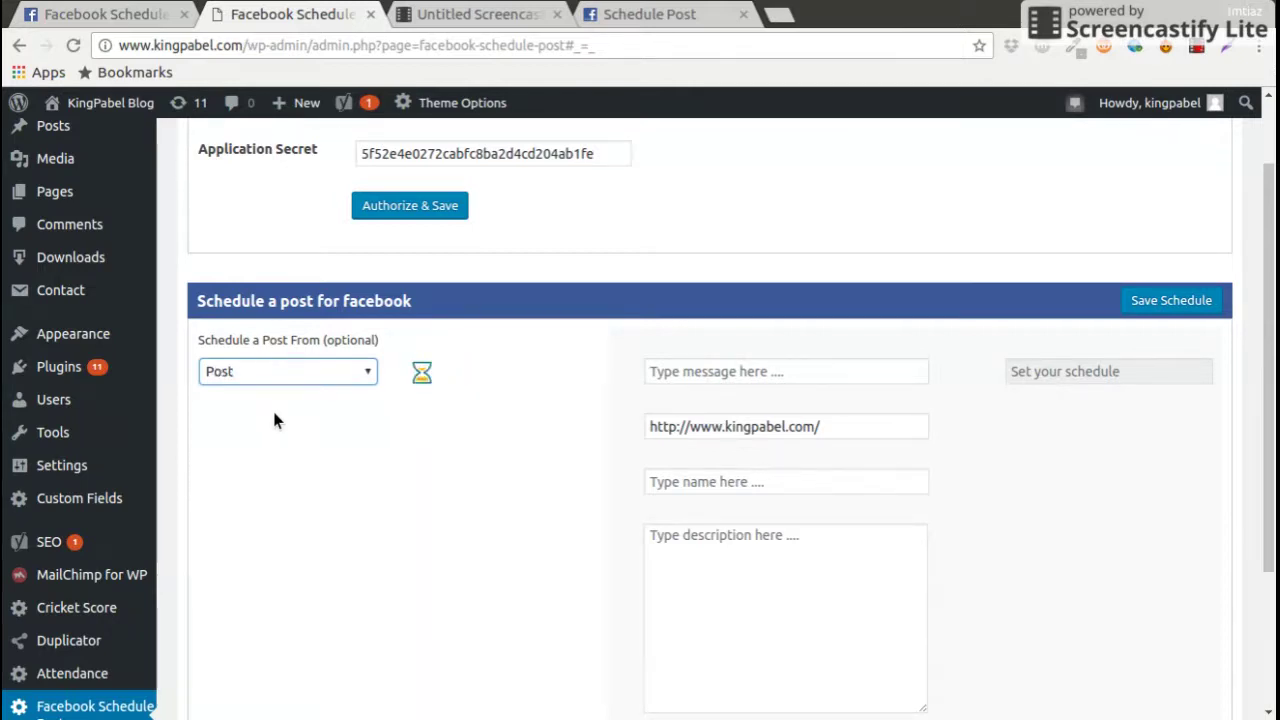
click(497, 373)
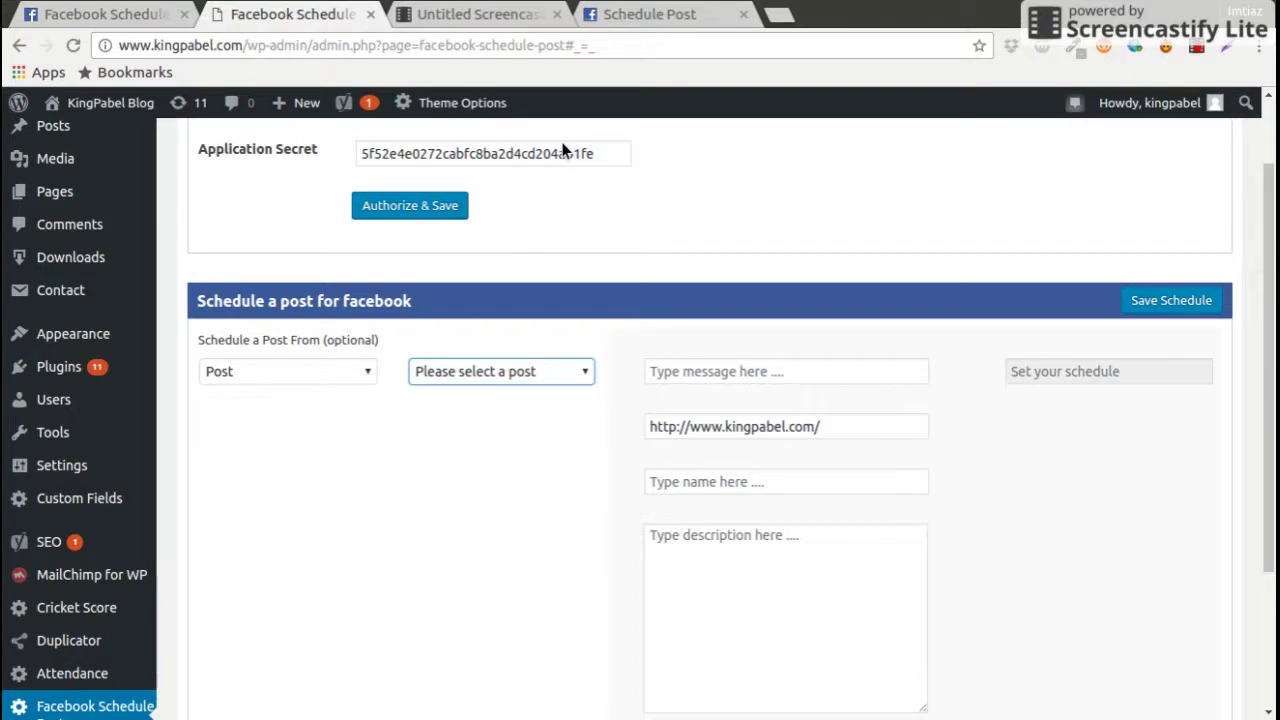
key(Down)
scroll(434, 491, down, 1)
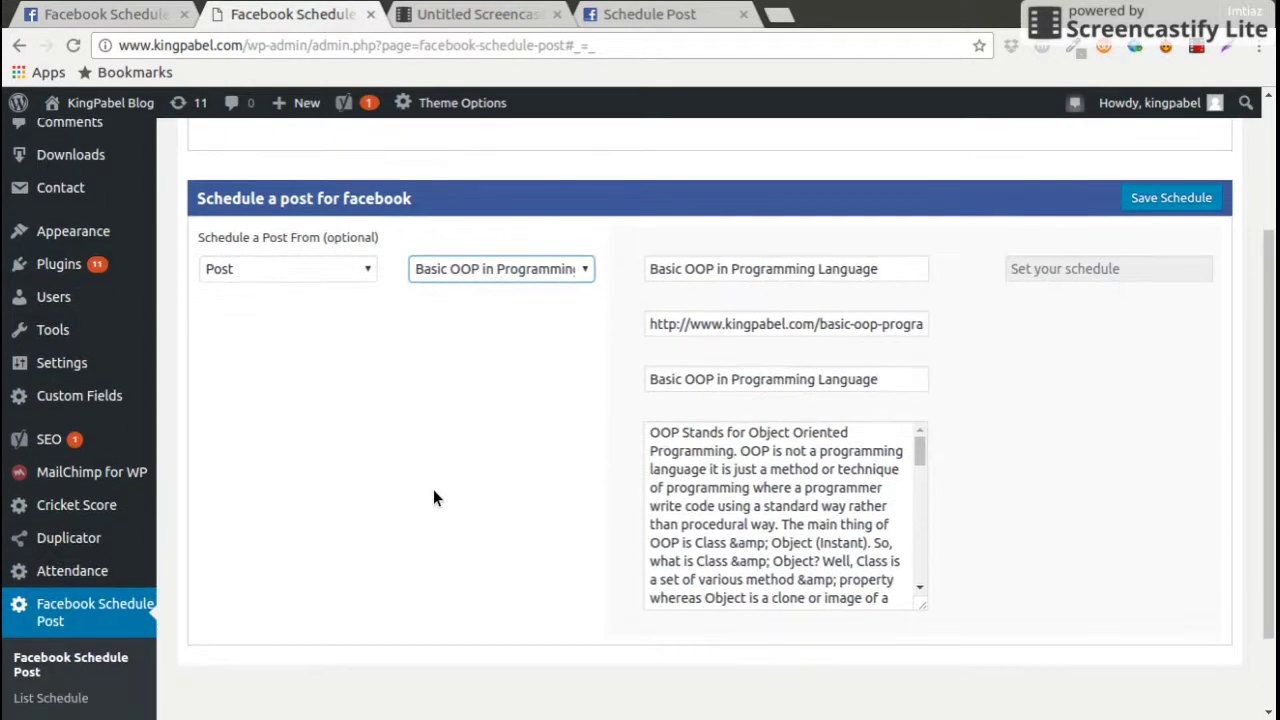
click(912, 280)
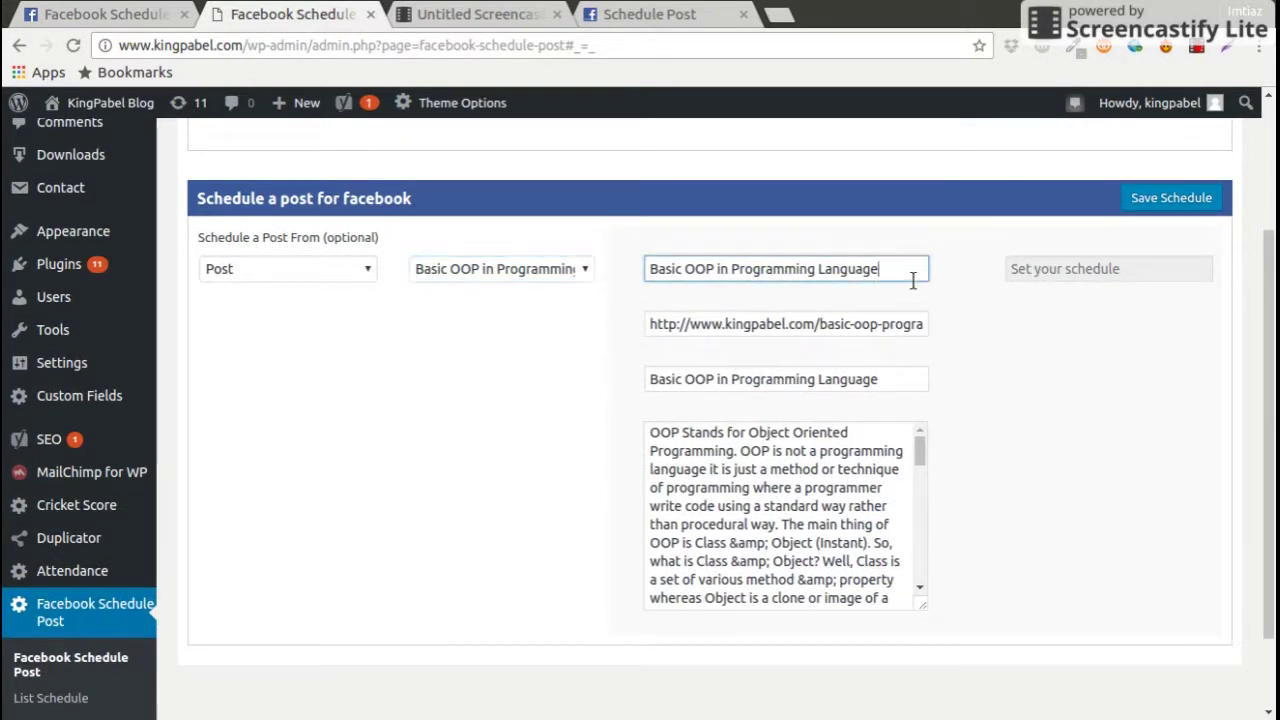
drag(912, 280, 683, 270)
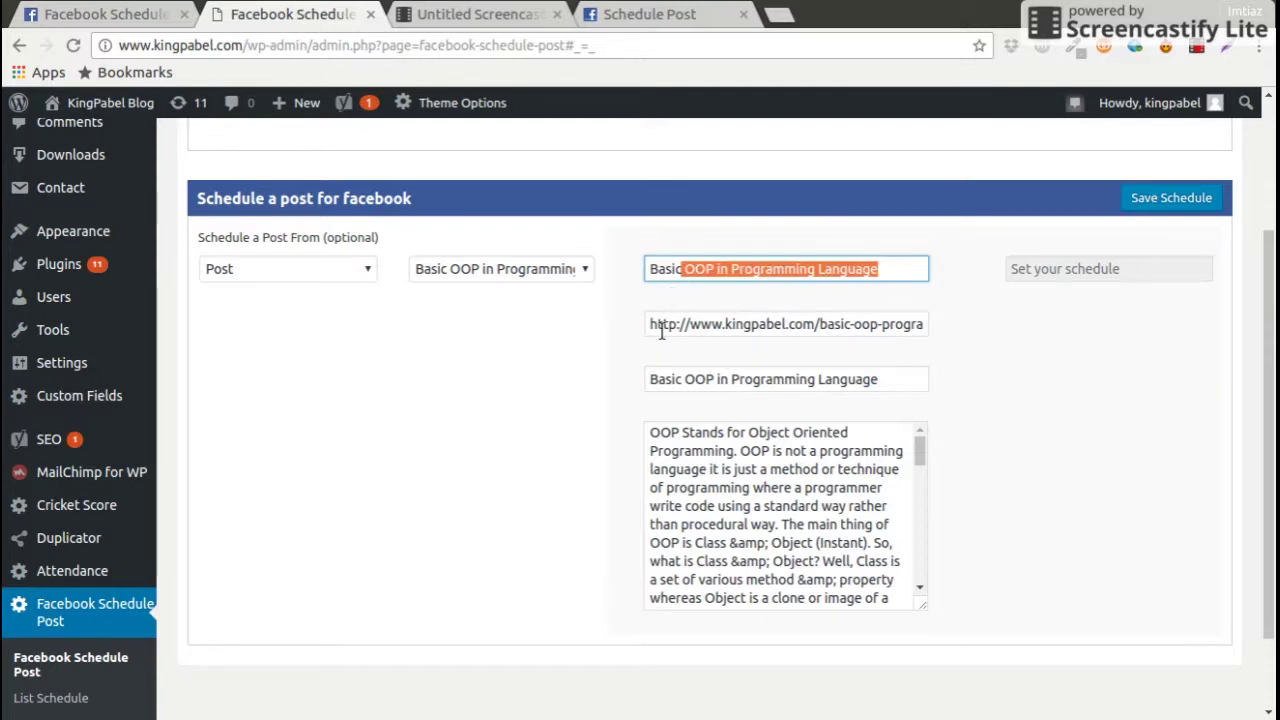
Set the schedule to 11 October 2016, 02:13, in the date picker and confirm with Done
click(977, 350)
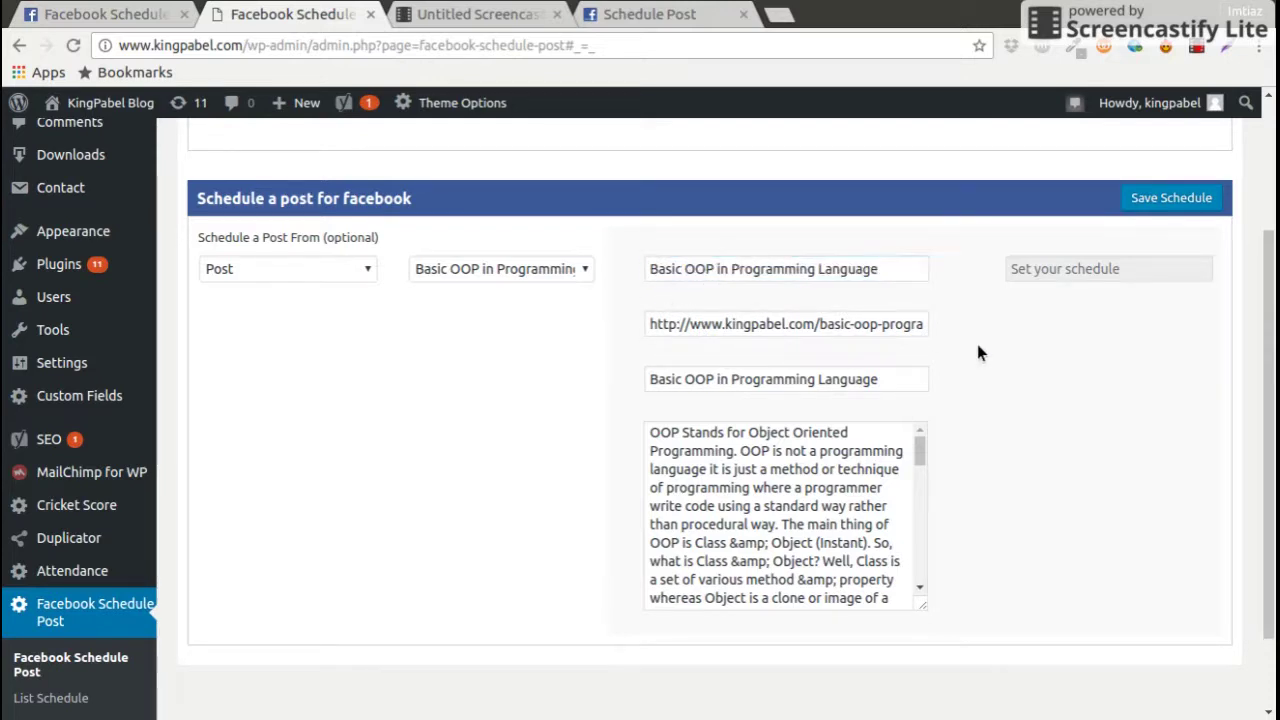
click(1074, 269)
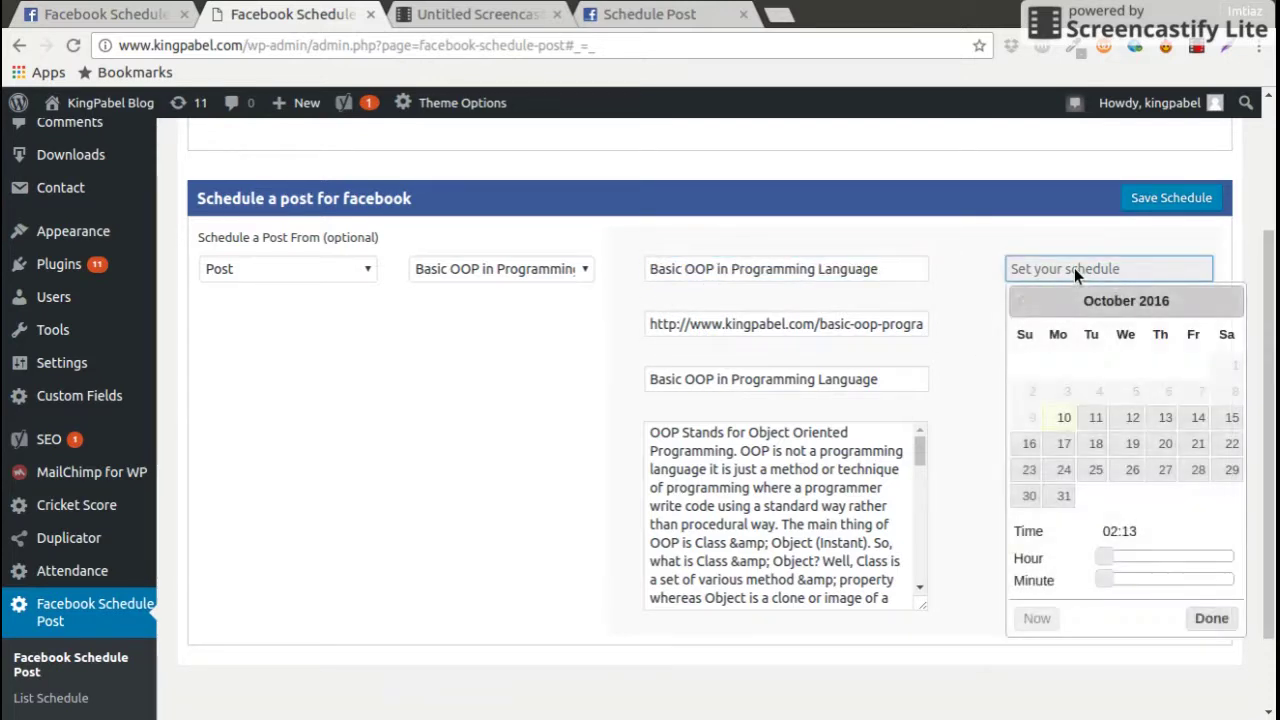
click(1096, 420)
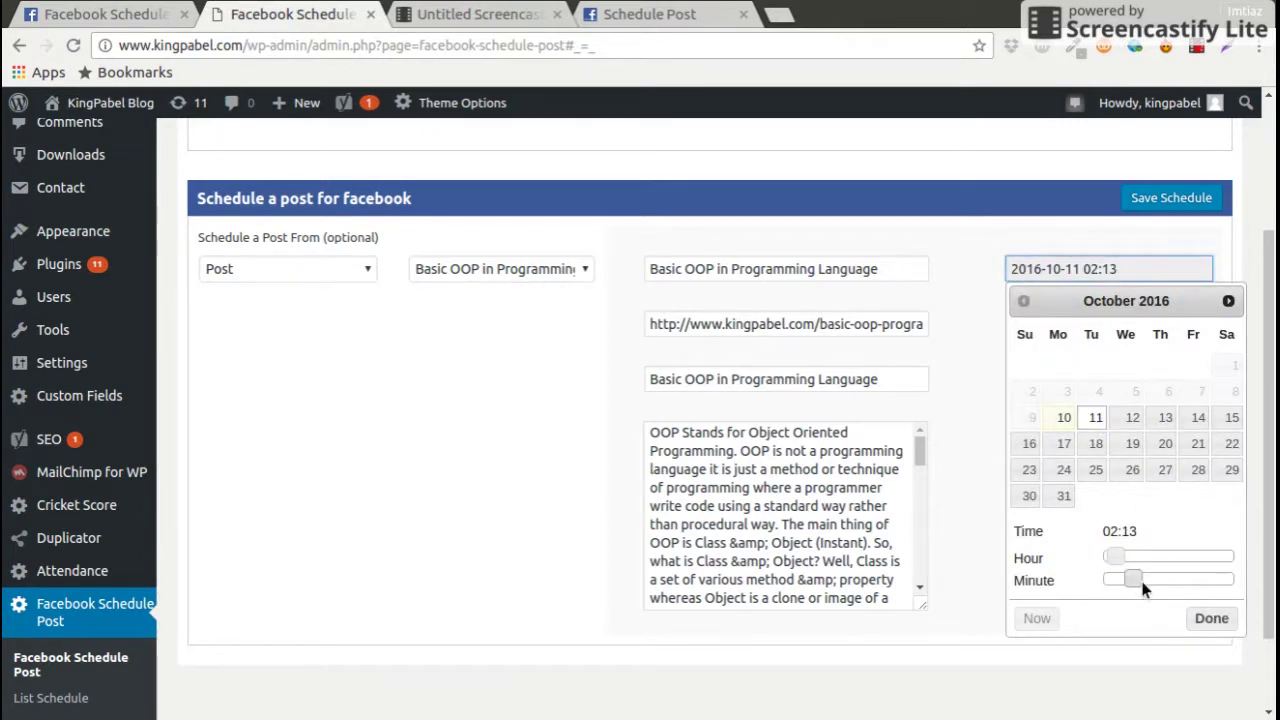
click(1229, 628)
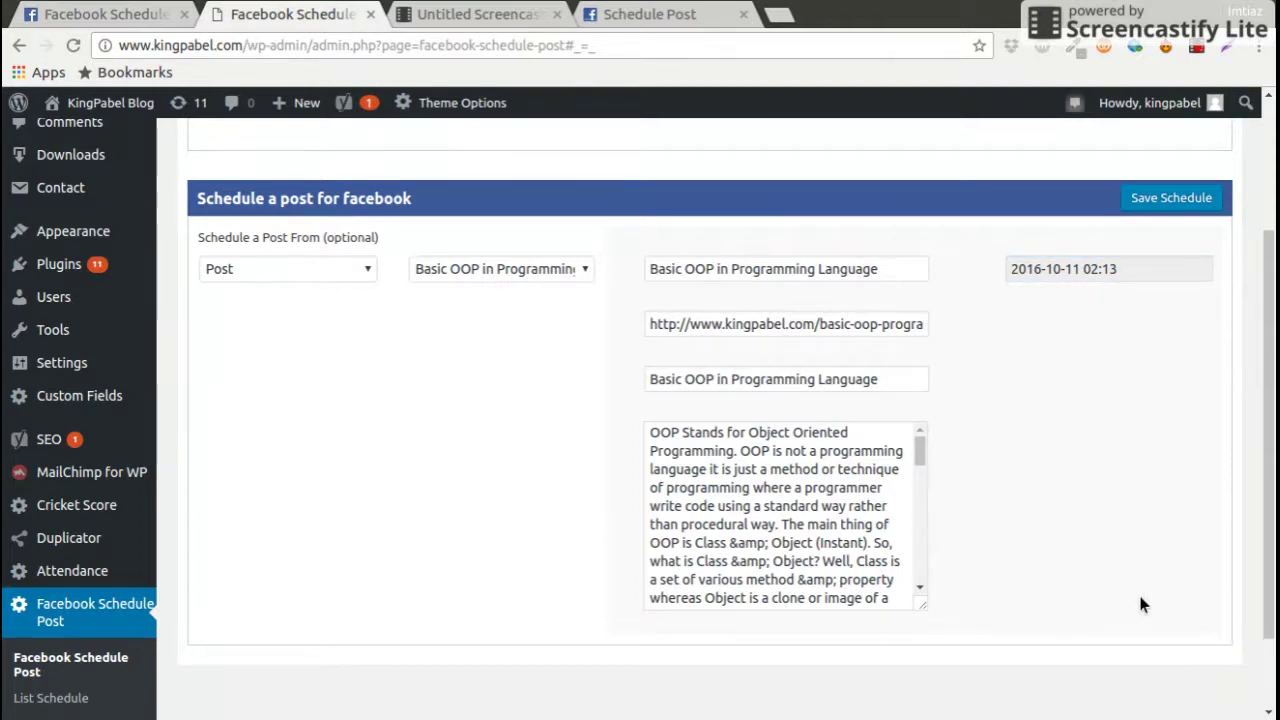
scroll(1134, 592, down, 1)
drag(918, 225, 683, 207)
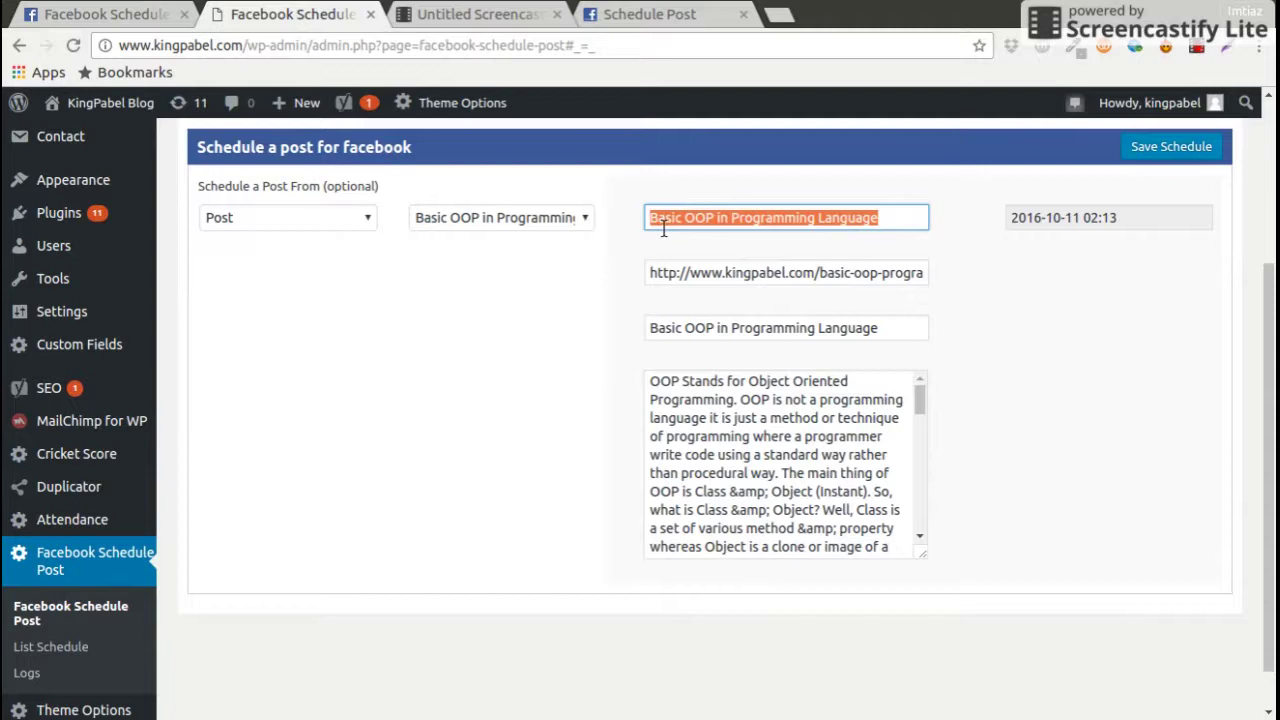
click(655, 222)
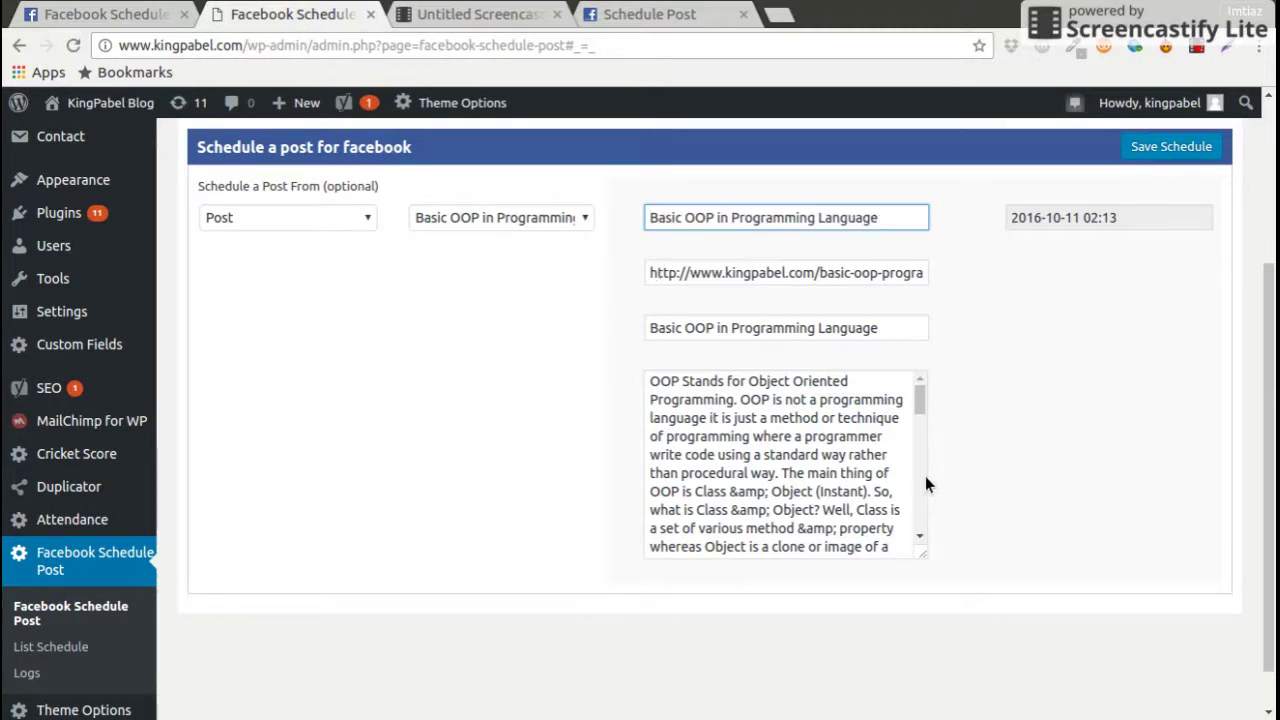
mouse_move(924, 404)
mouse_down()
mouse_move(923, 552)
mouse_move(933, 478)
mouse_move(913, 393)
mouse_up()
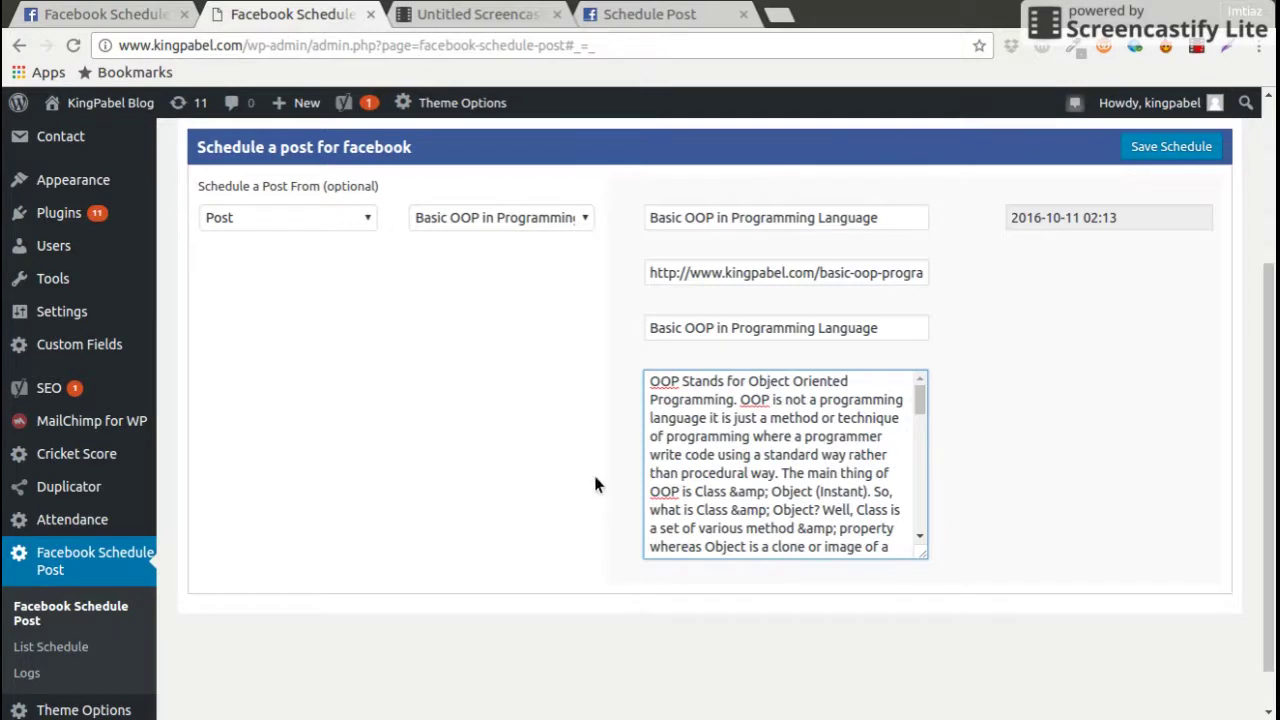
Switch the source type to Page and pick the About Me page
click(260, 227)
click(251, 275)
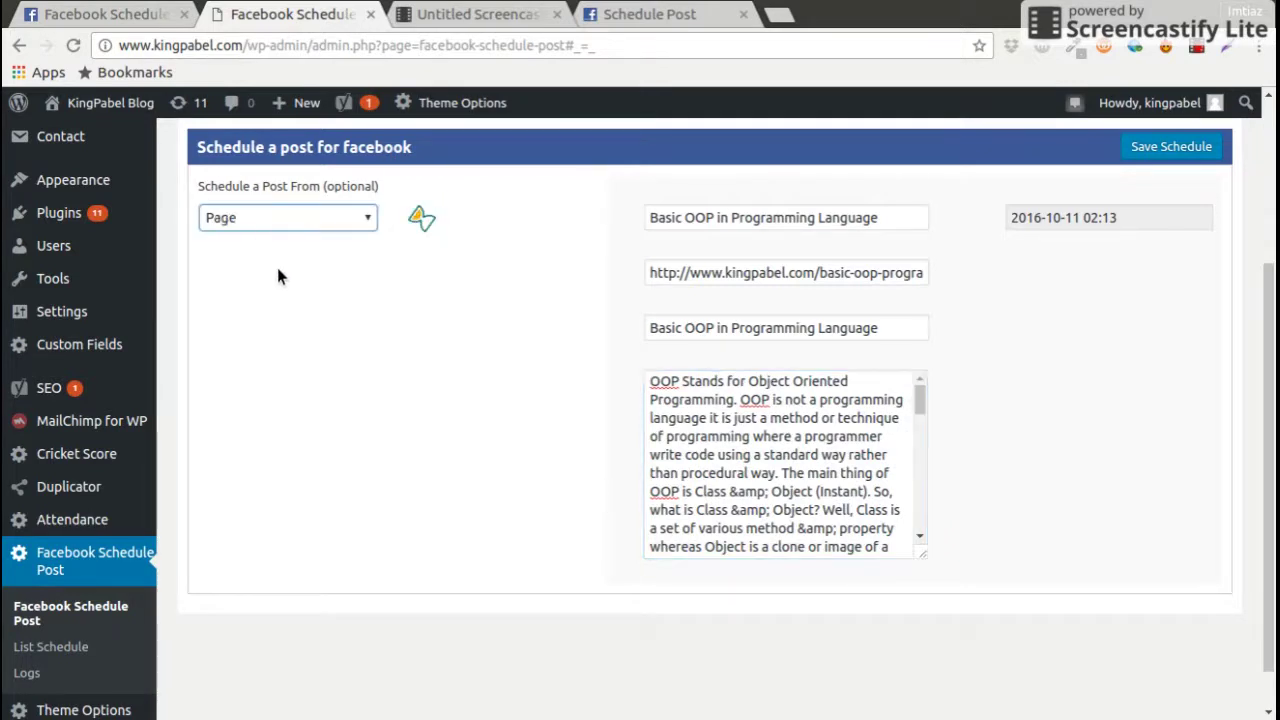
click(481, 229)
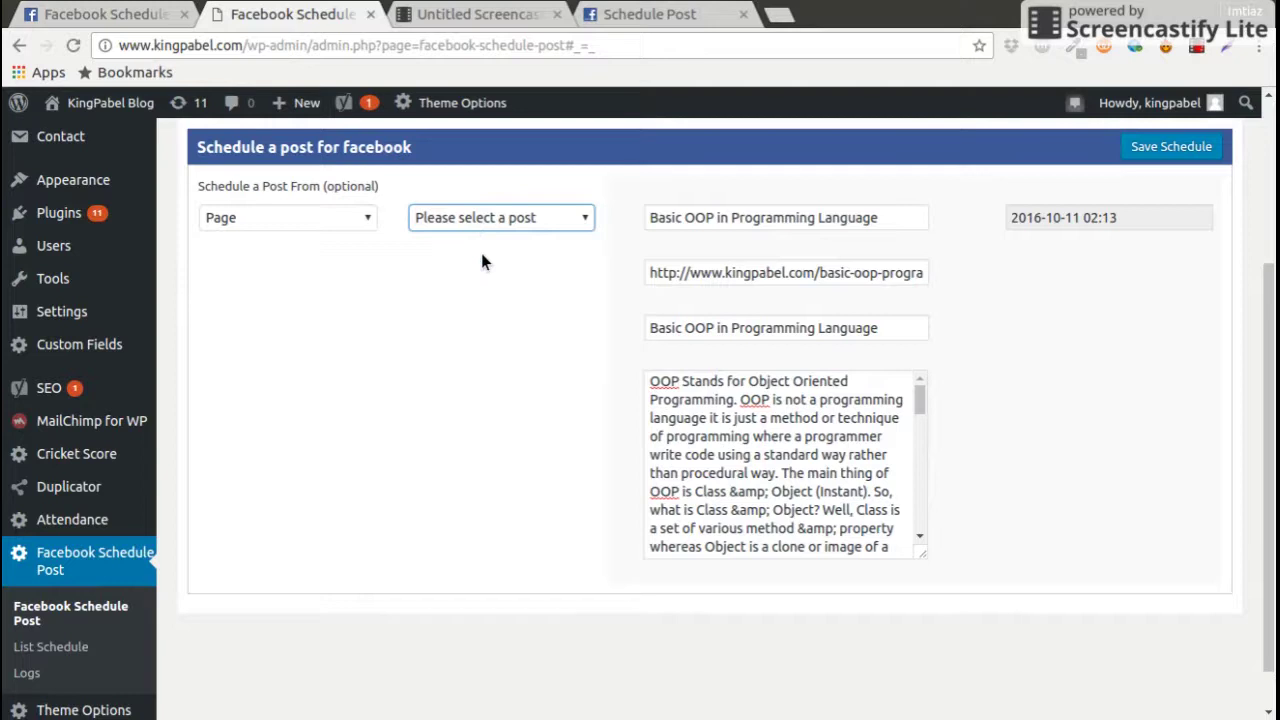
click(481, 253)
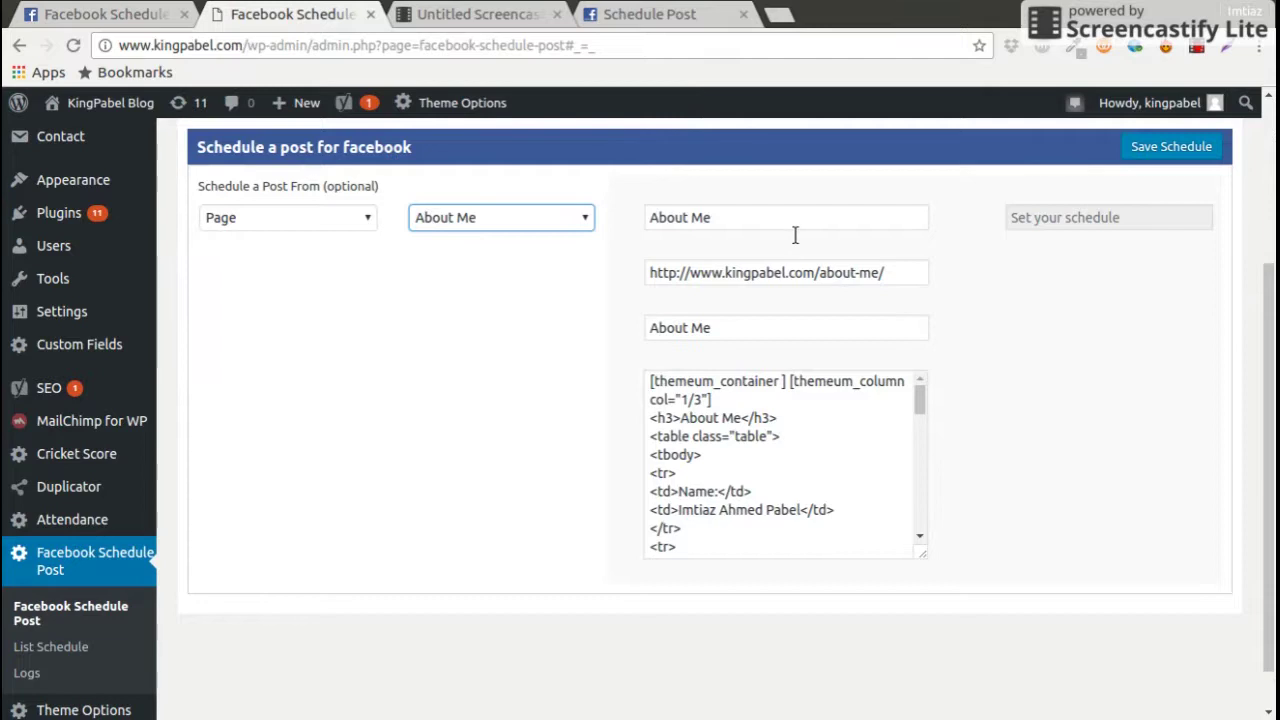
Replace the message with 'fdsfasfadsfasd' and switch the source type back to Post
drag(795, 235, 634, 230)
text(fdsfasfadsfasd)
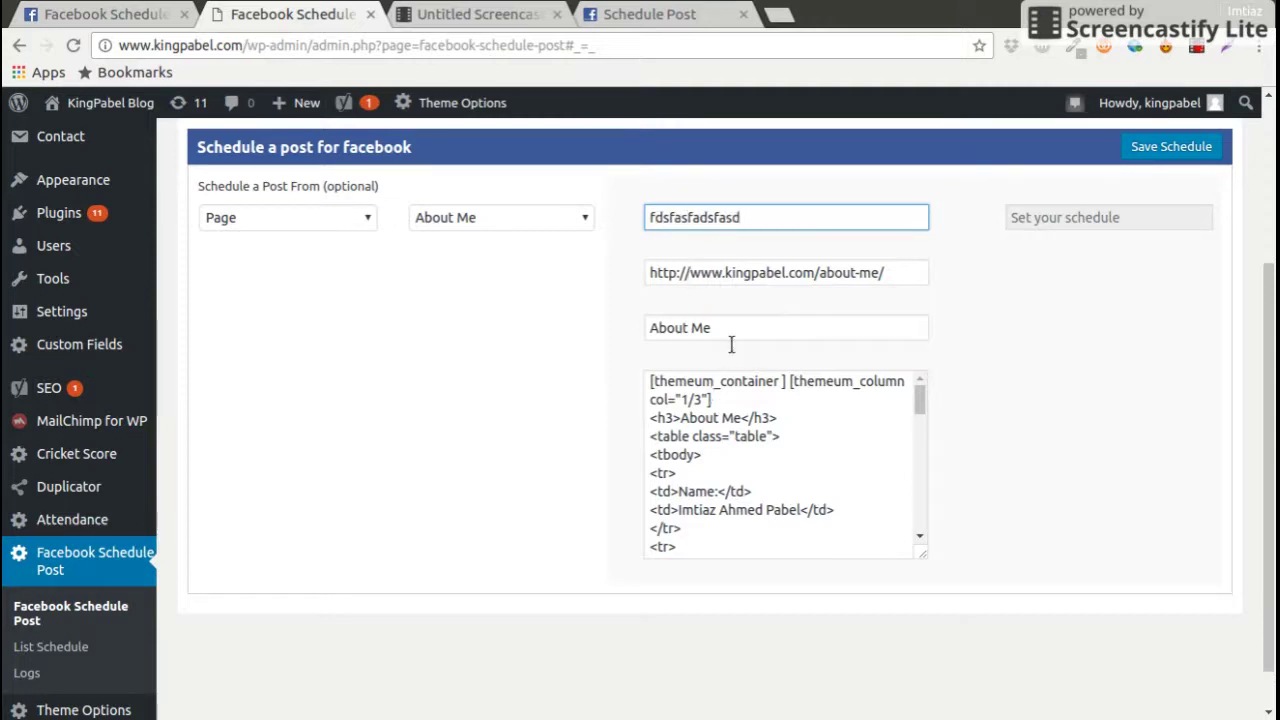
click(305, 212)
click(257, 265)
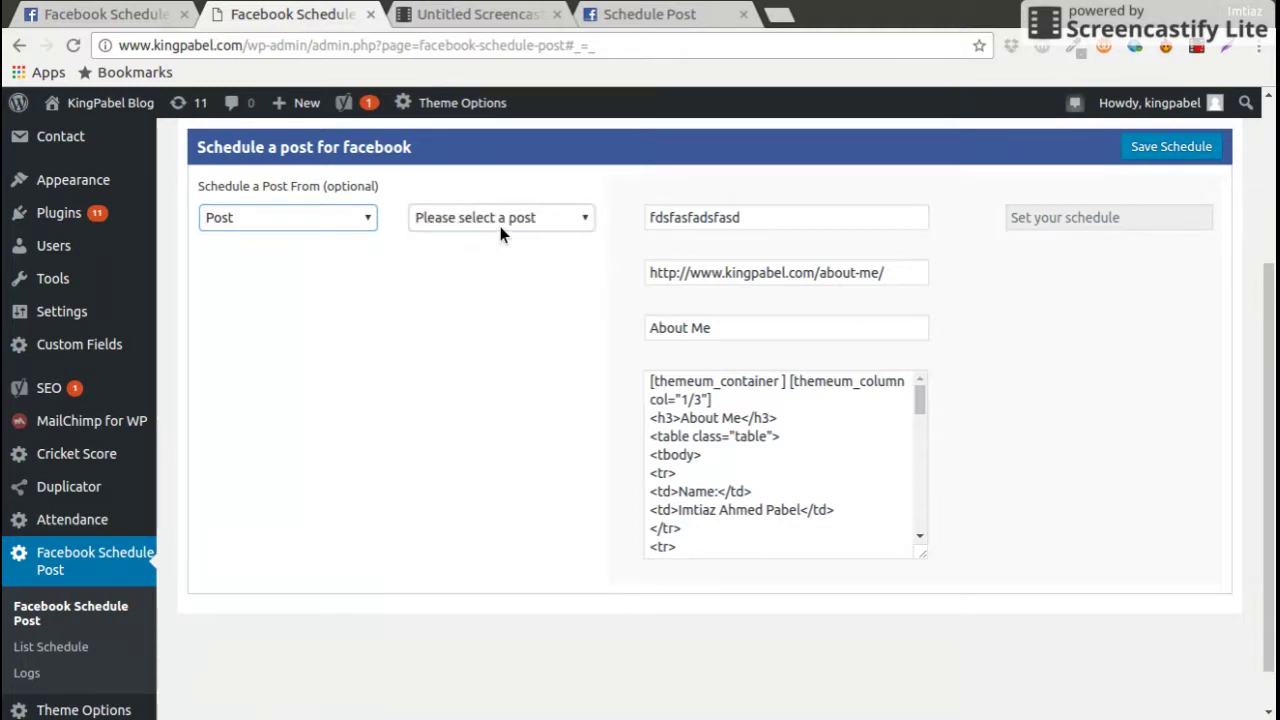
Choose the 'Create Facebook Developer App in 7 Easy Steps' post and set its schedule date to 11 October 2016
click(500, 226)
click(503, 256)
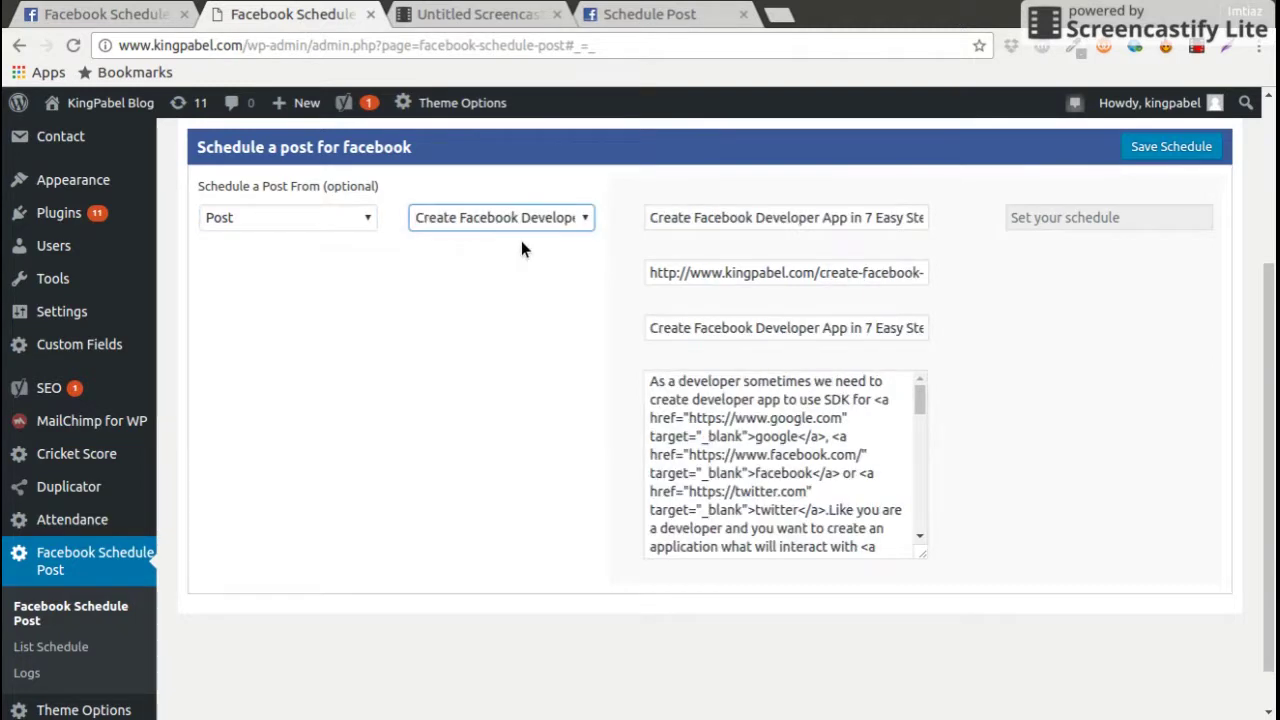
click(1090, 222)
click(1096, 366)
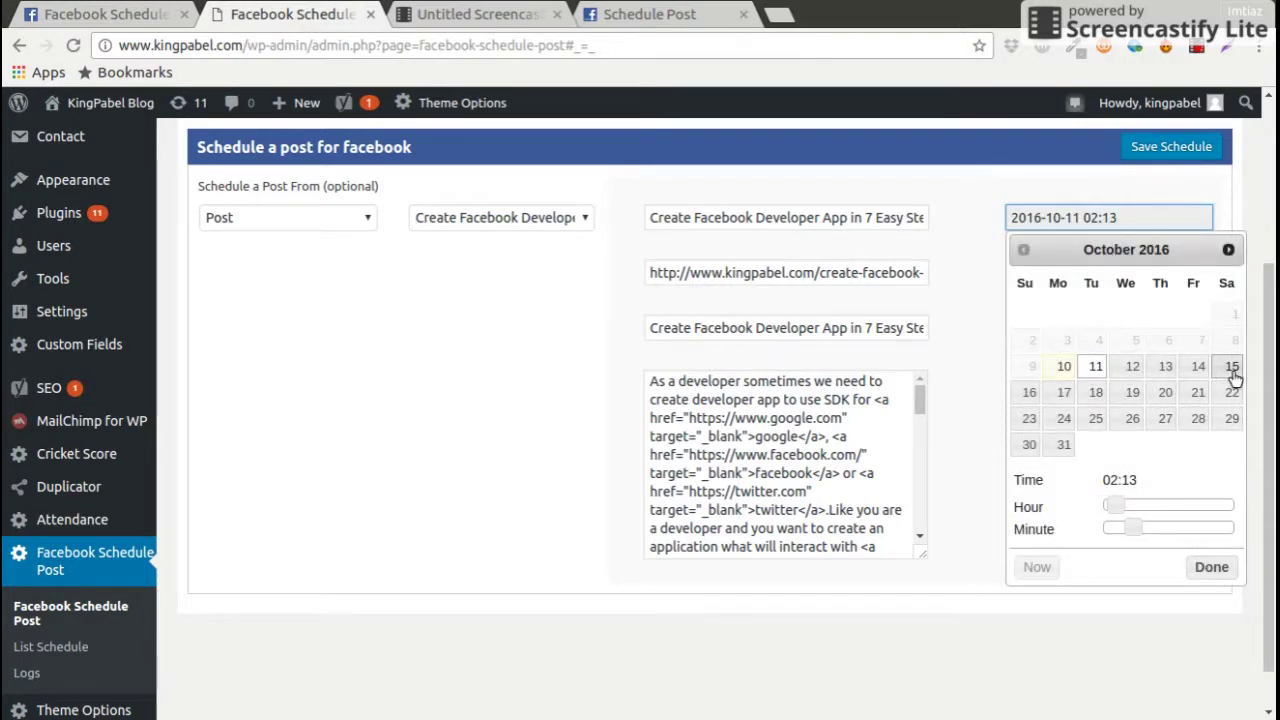
click(1211, 567)
scroll(1213, 354, up, 2)
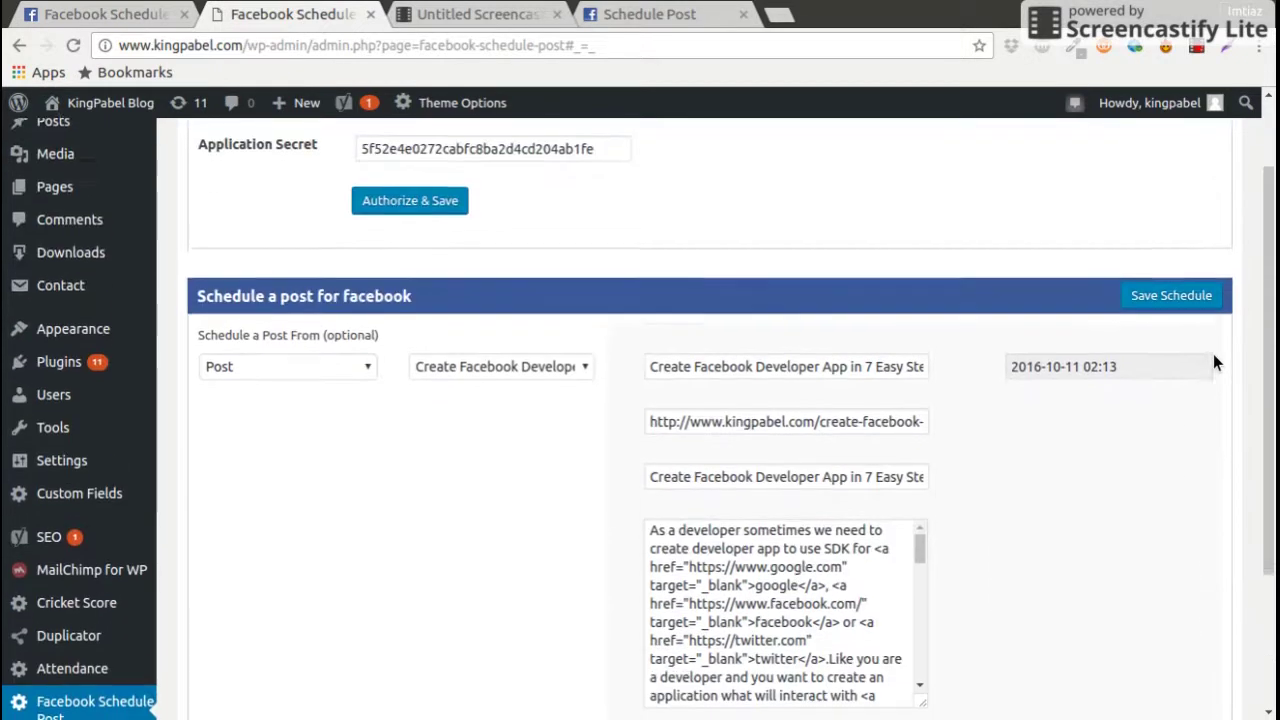
scroll(1213, 354, down, 2)
scroll(1213, 350, up, 2)
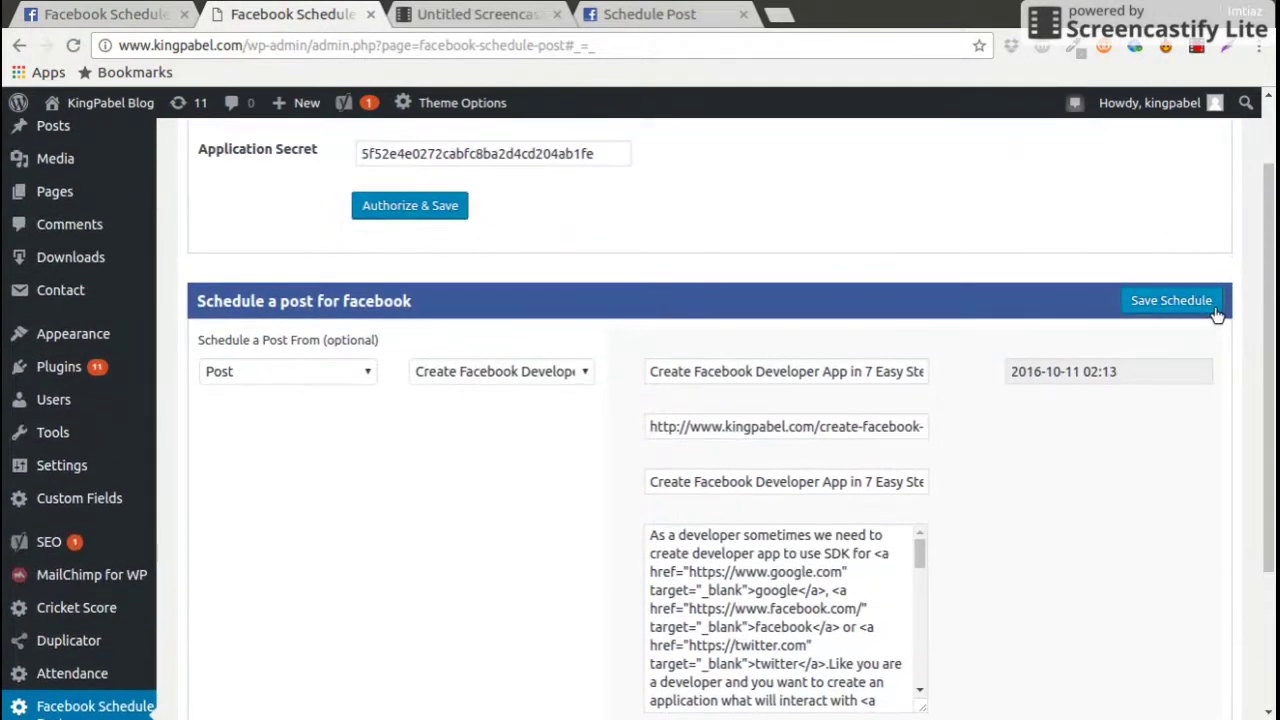
click(1211, 311)
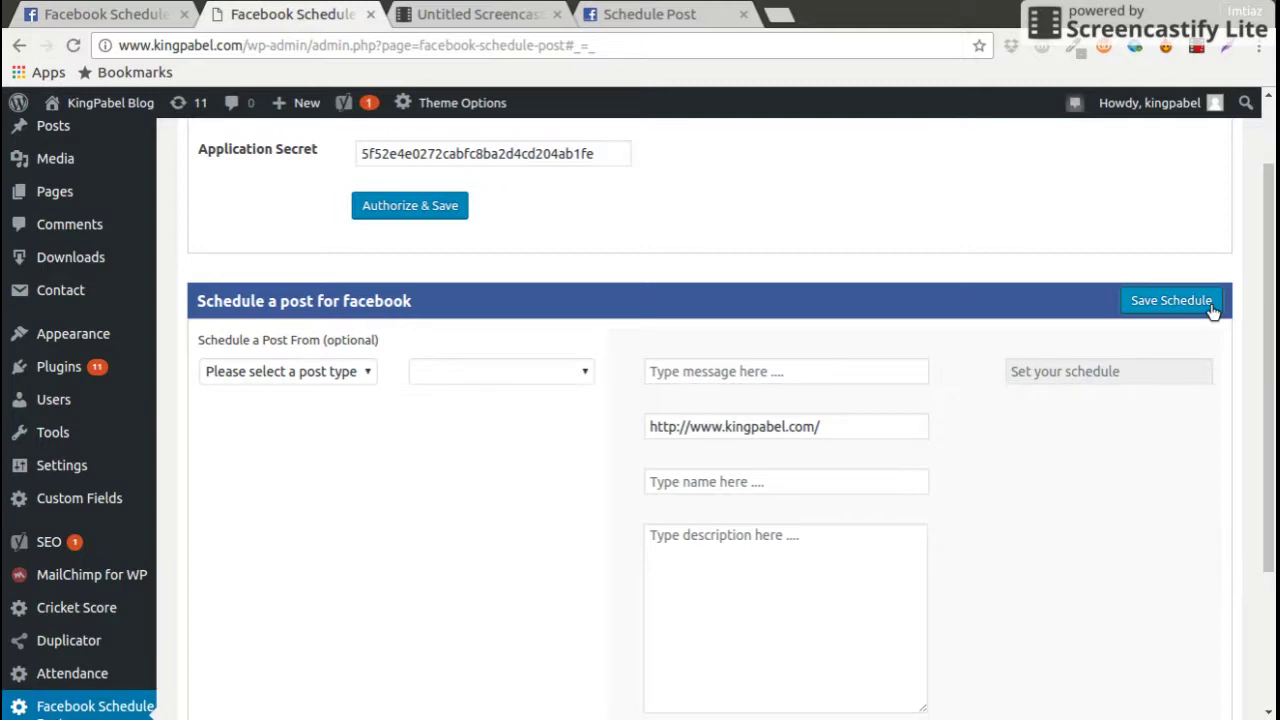
scroll(789, 494, down, 2)
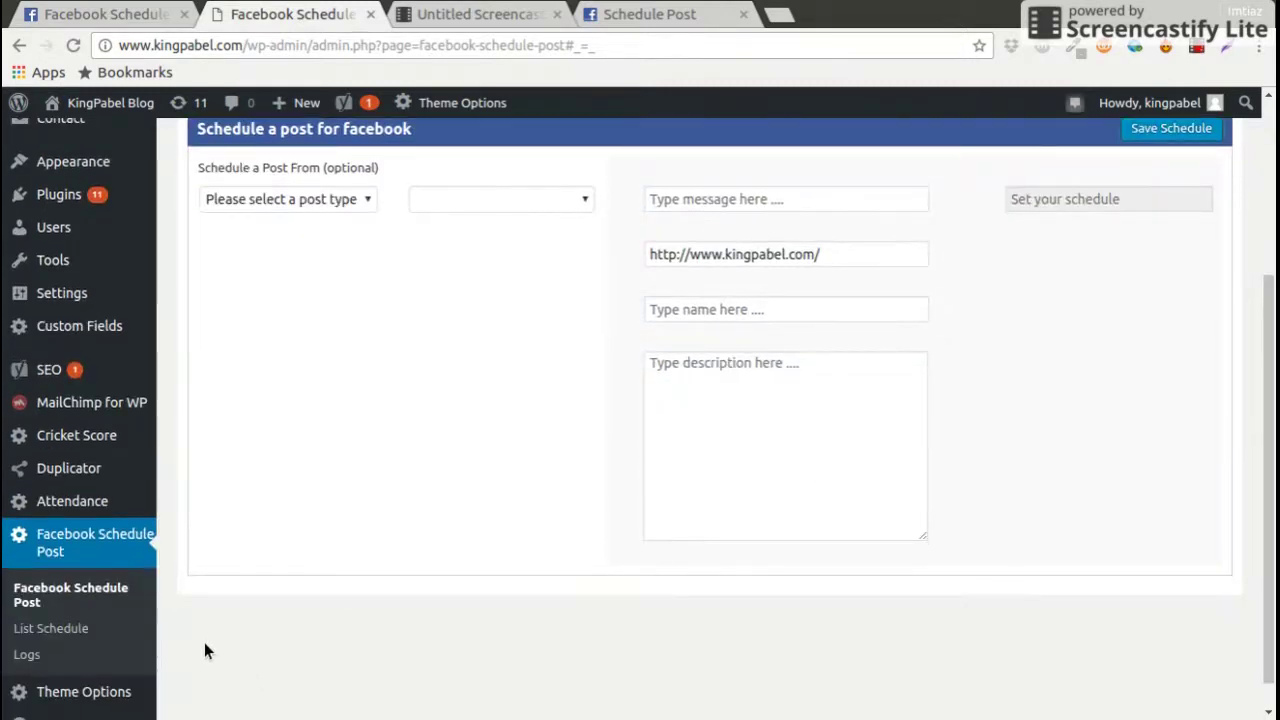
scroll(386, 563, up, 2)
scroll(386, 563, down, 2)
Open List Schedule and check the entry's date 2016-10-11 and time 02:13:00
click(20, 630)
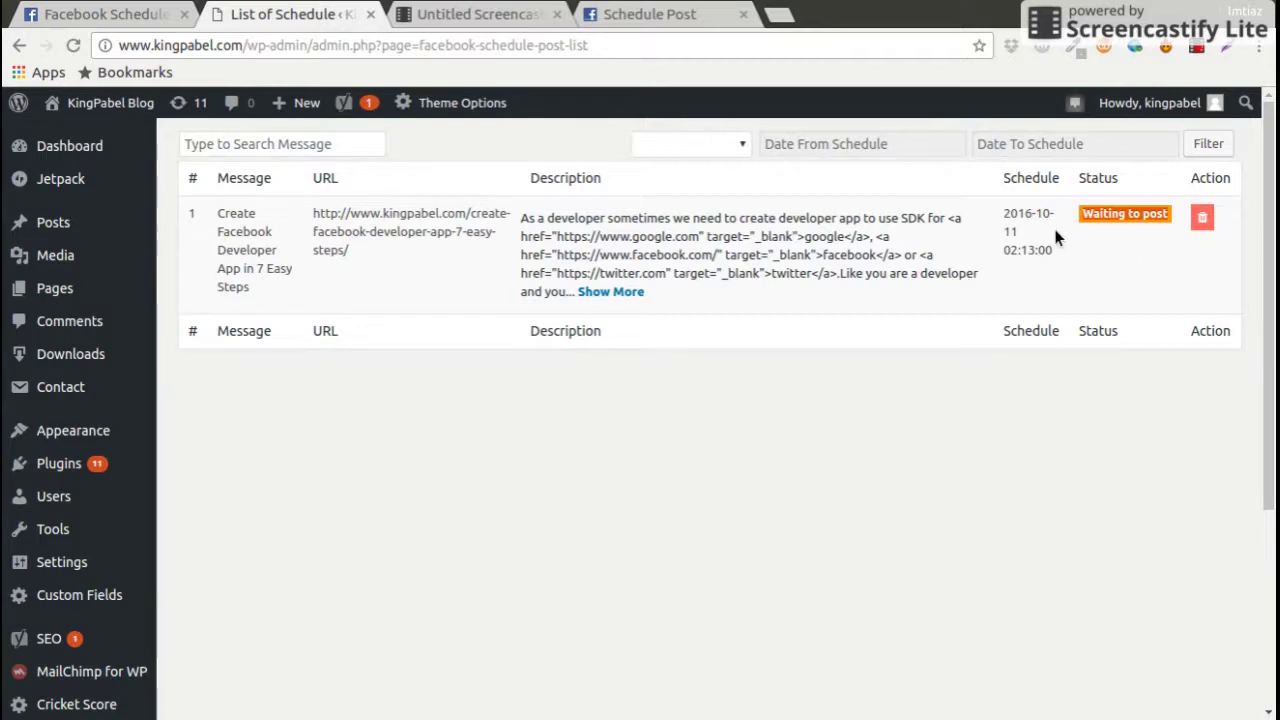
drag(1003, 213, 1041, 234)
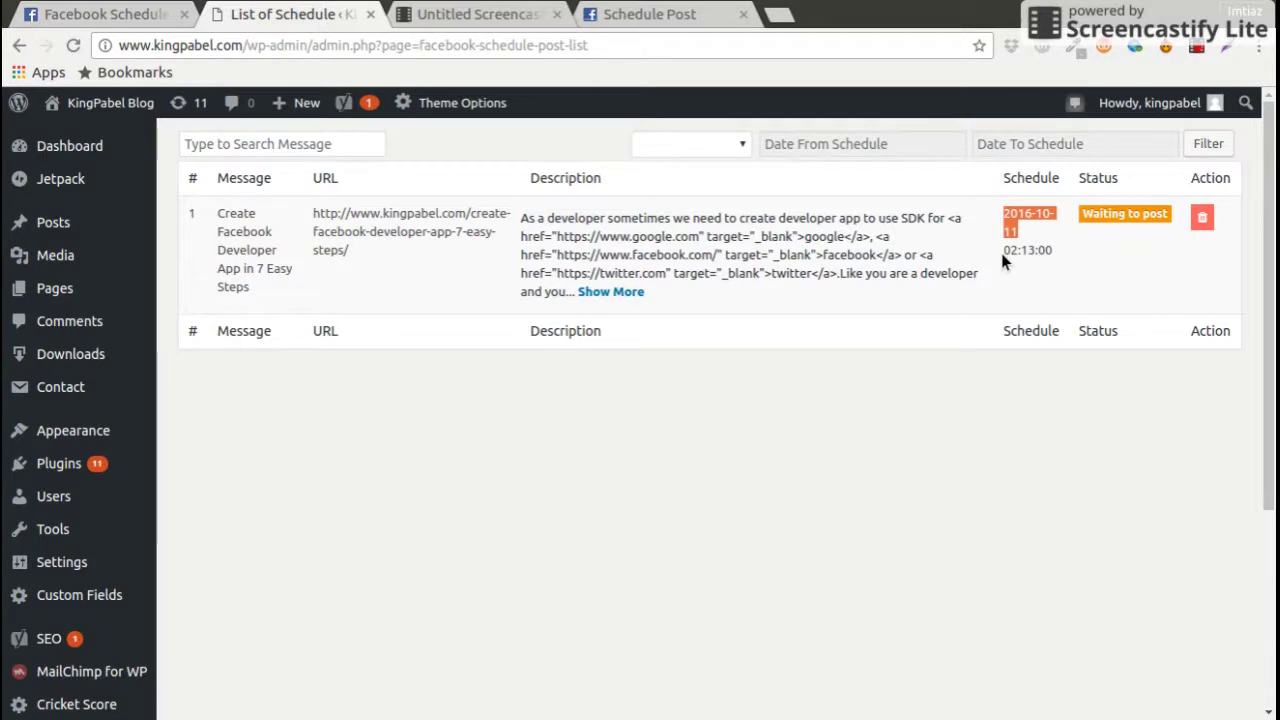
drag(1001, 253, 1108, 258)
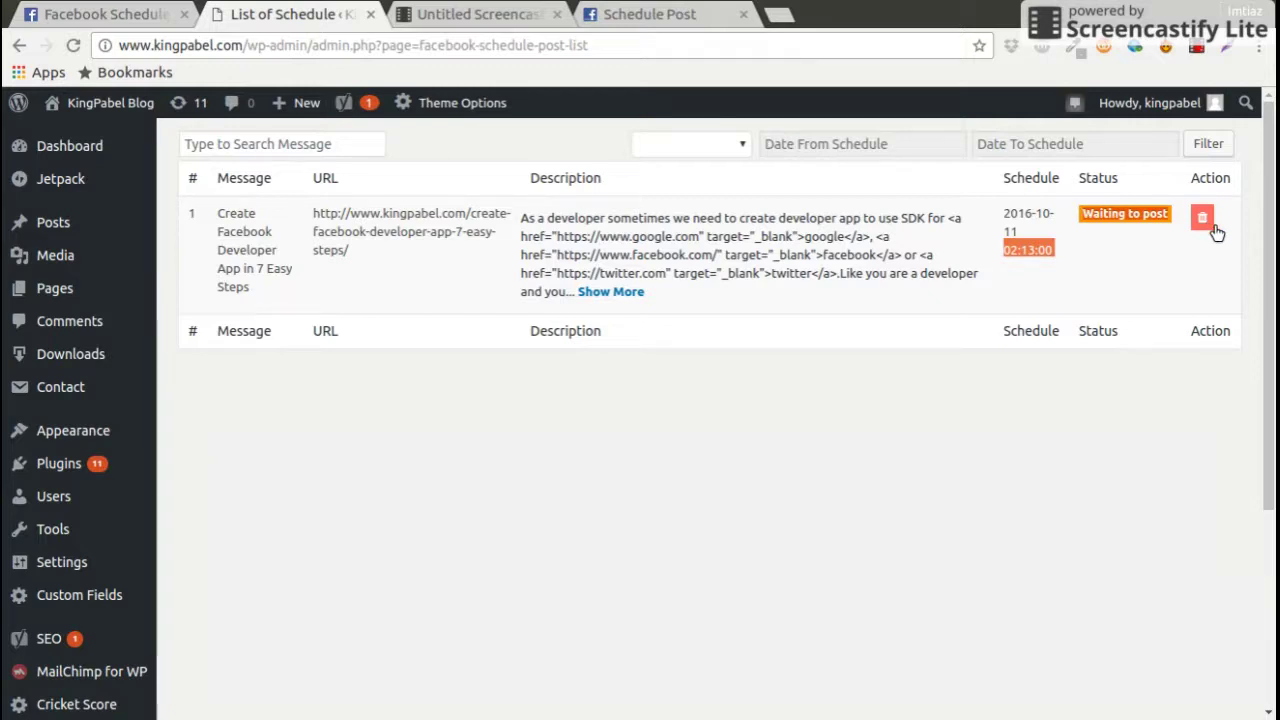
scroll(243, 401, down, 3)
scroll(246, 403, up, 2)
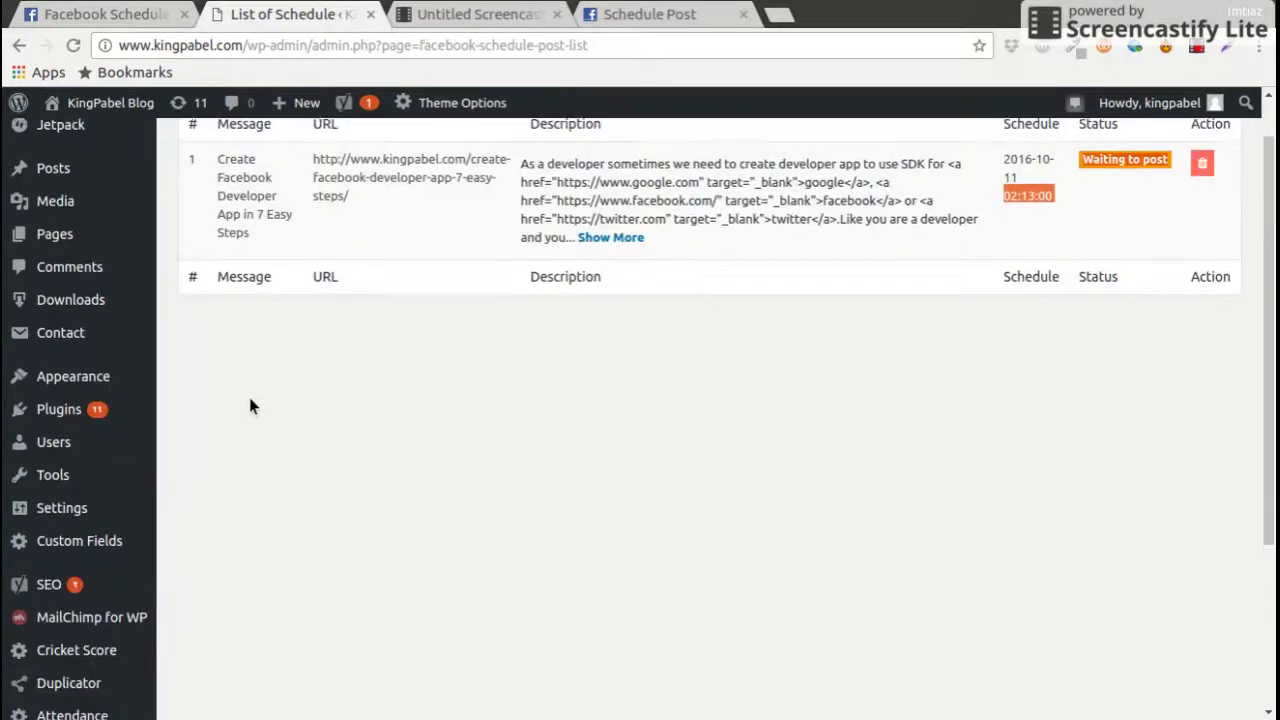
scroll(255, 404, up, 1)
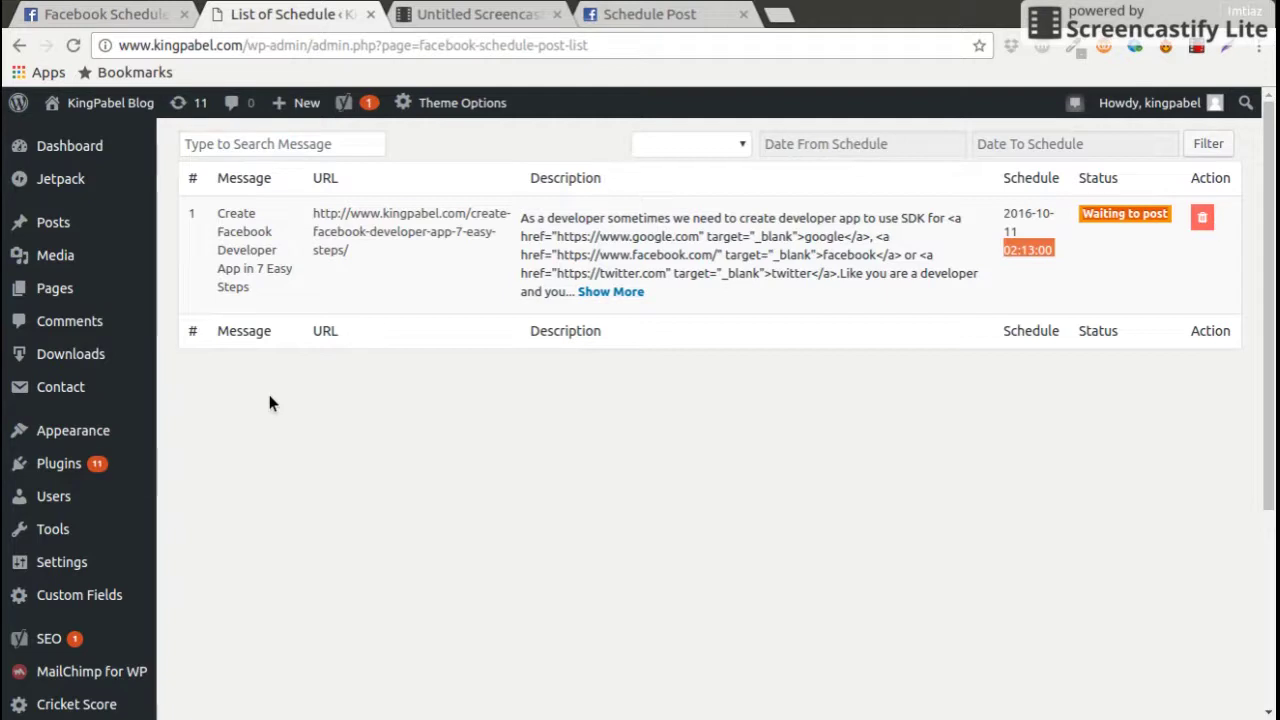
scroll(268, 402, down, 3)
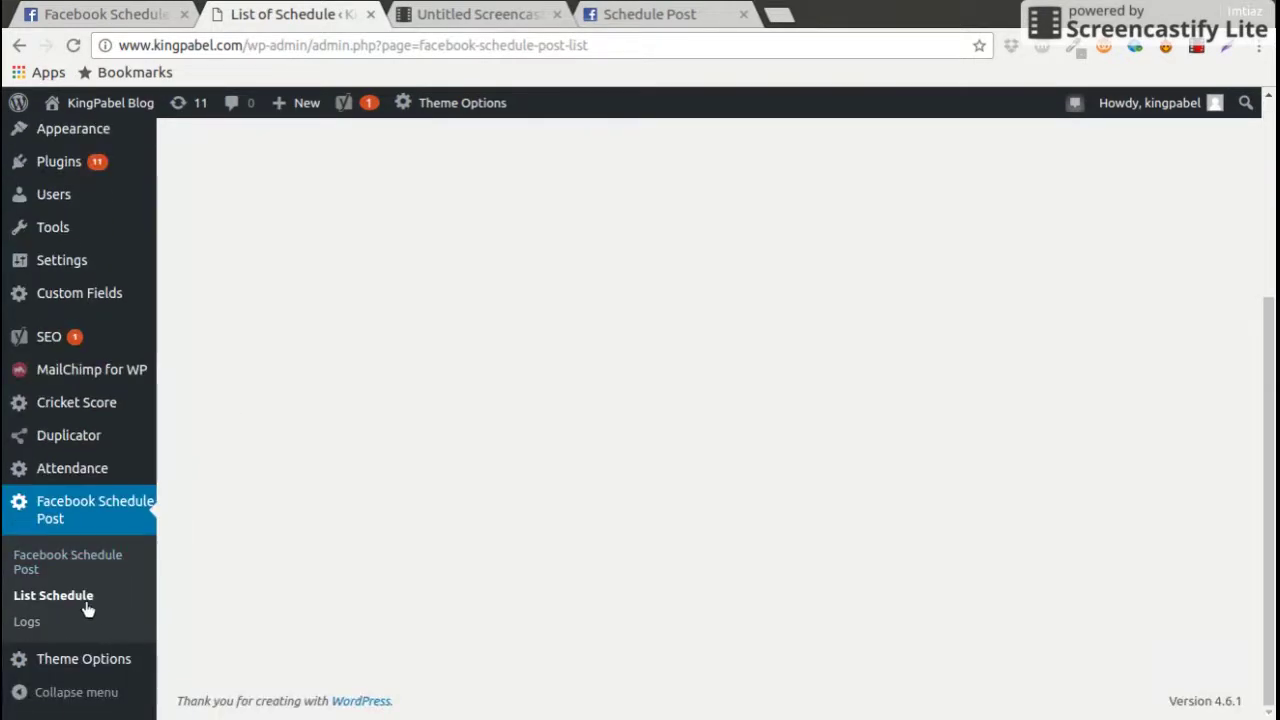
click(65, 632)
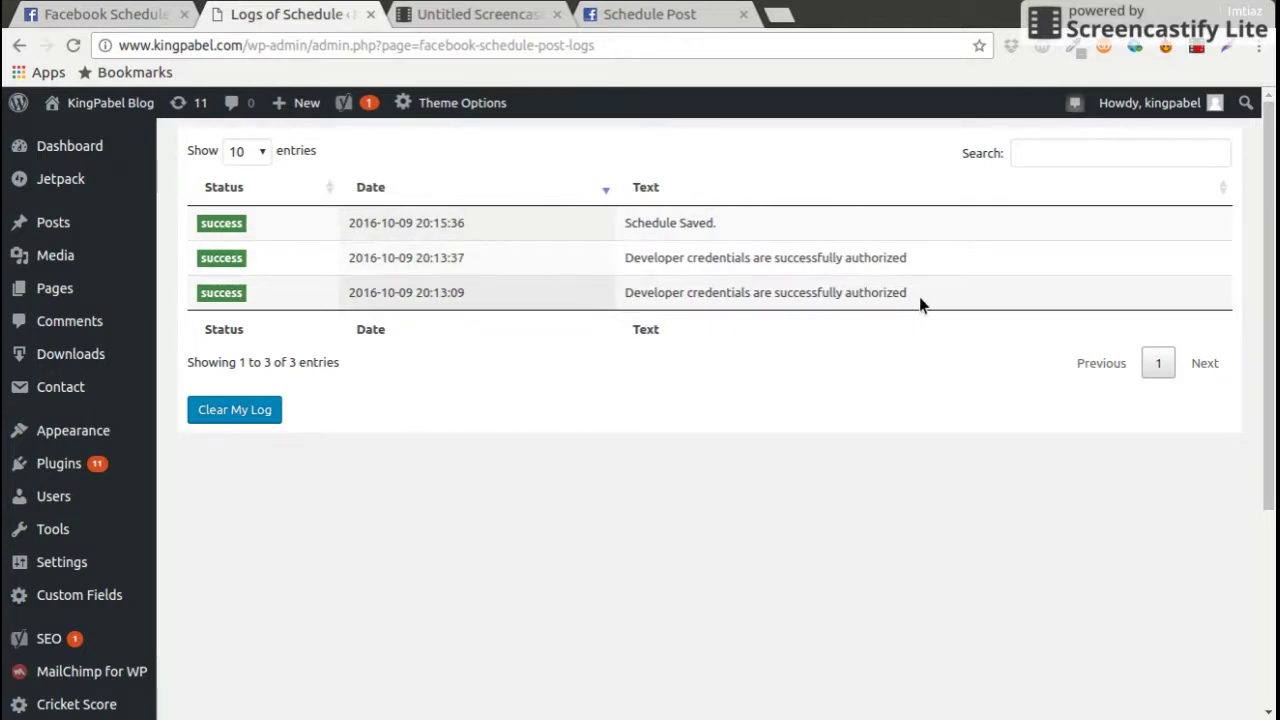
drag(919, 297, 515, 310)
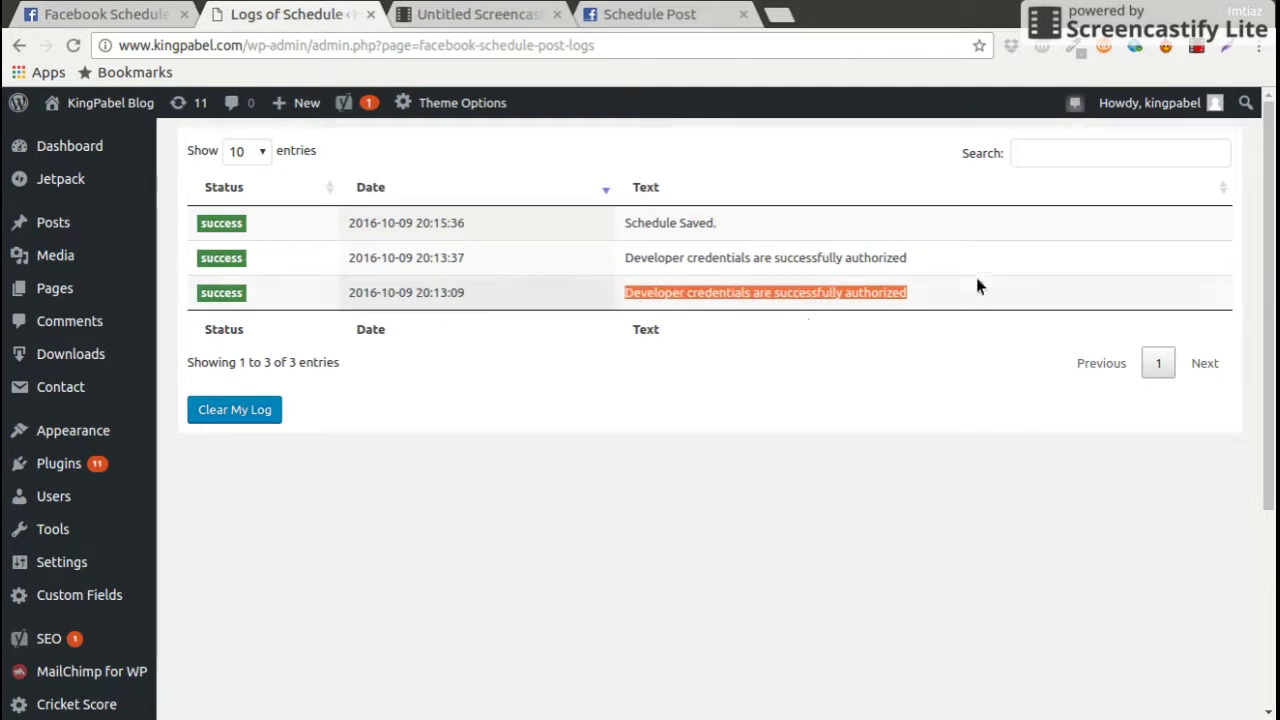
drag(975, 301, 200, 296)
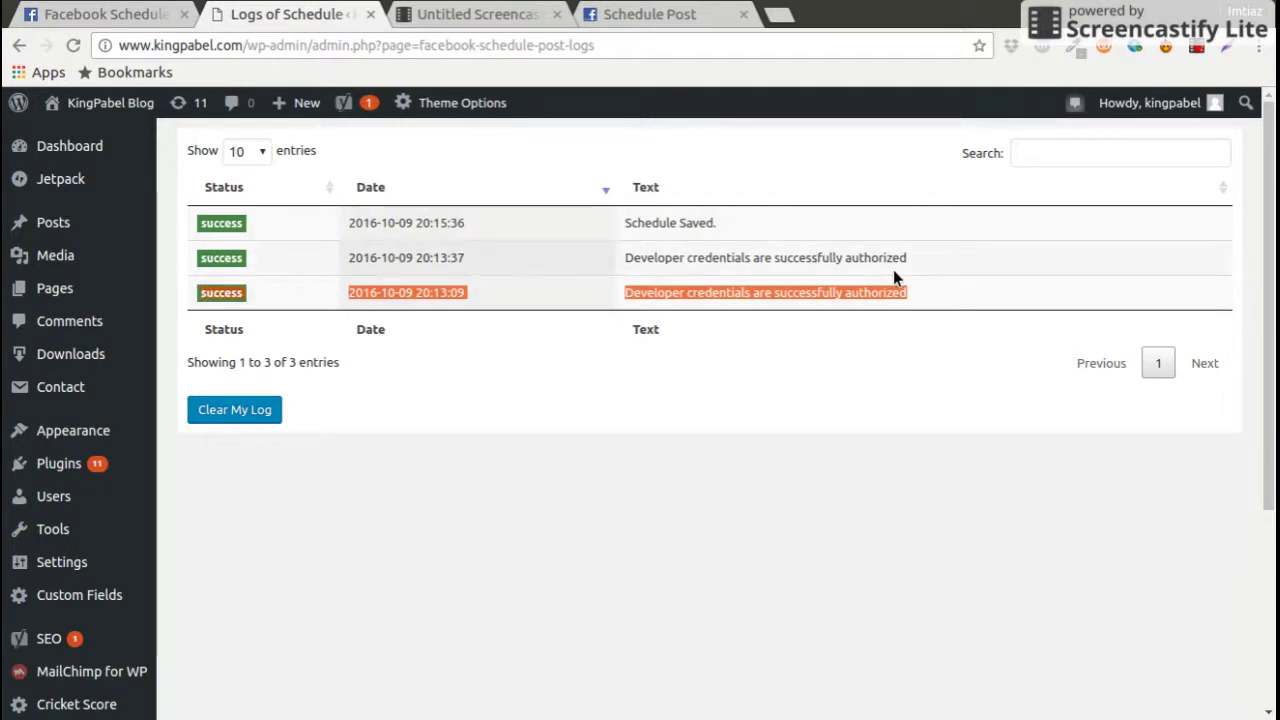
drag(829, 217, 245, 226)
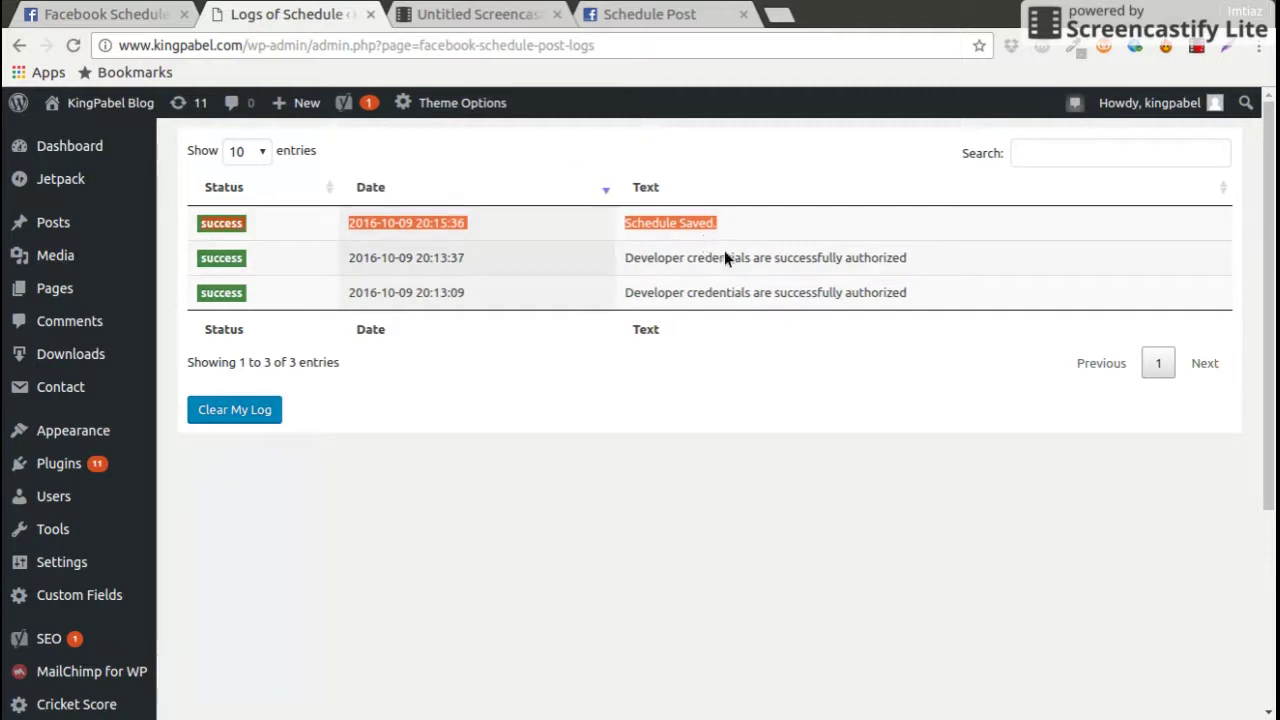
scroll(377, 386, down, 5)
click(67, 600)
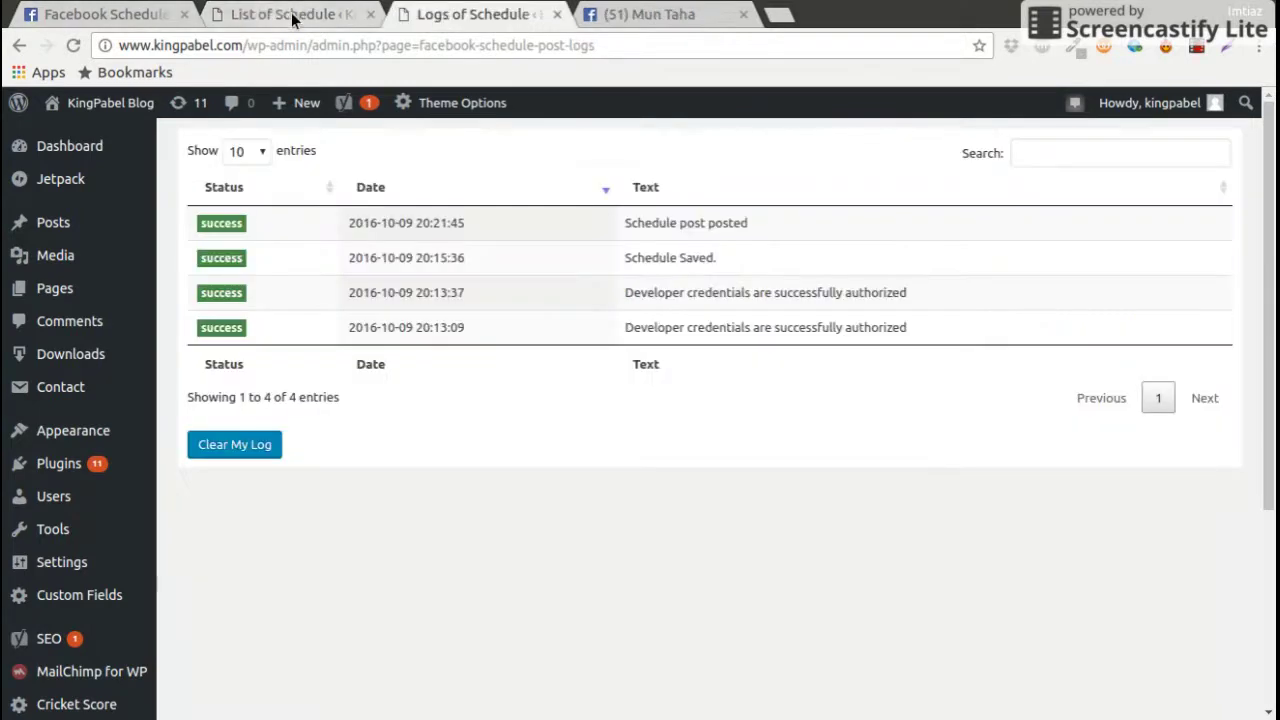
Reload the schedule list to see the Posted status, then reload the Logs of Schedule tab
click(292, 14)
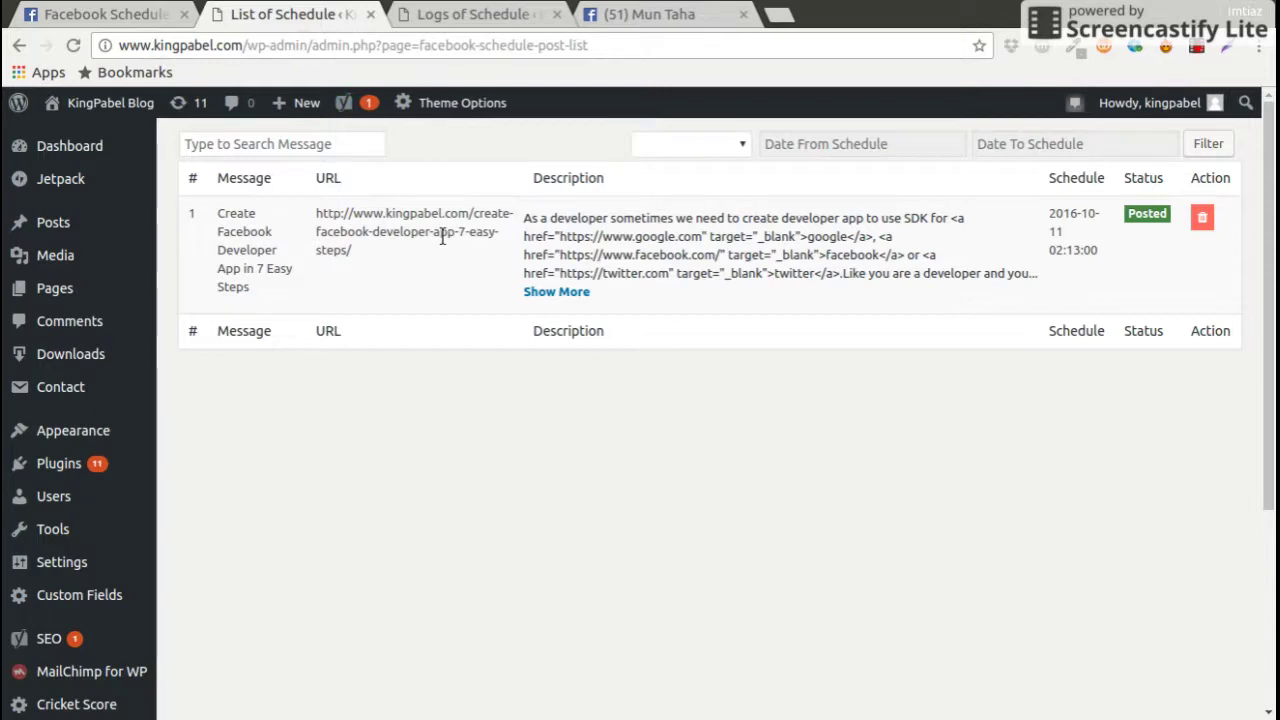
key(F5)
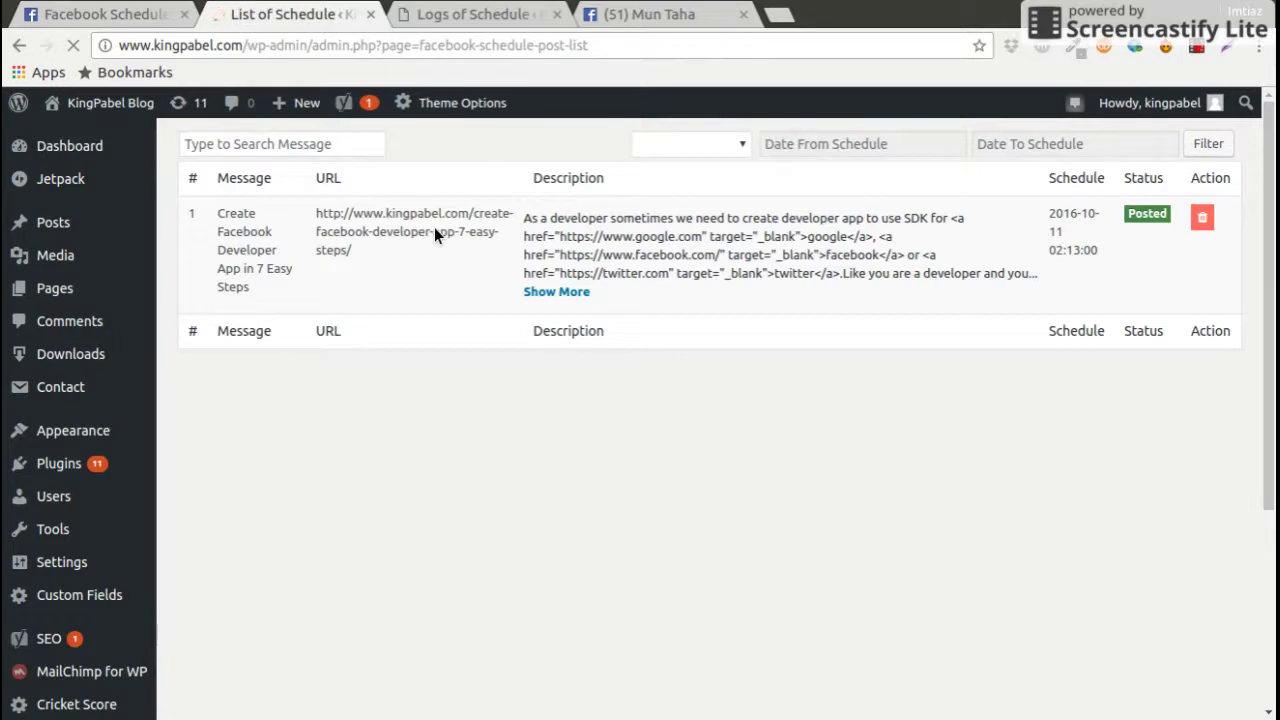
click(440, 14)
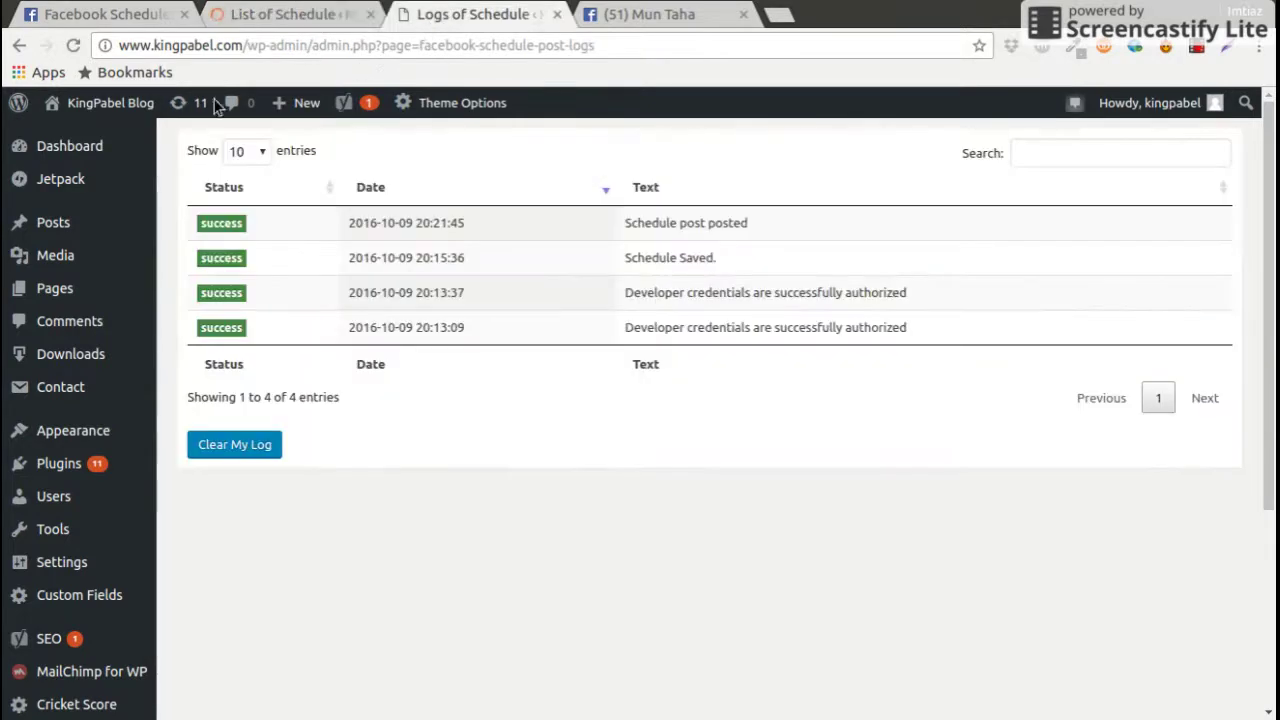
click(72, 45)
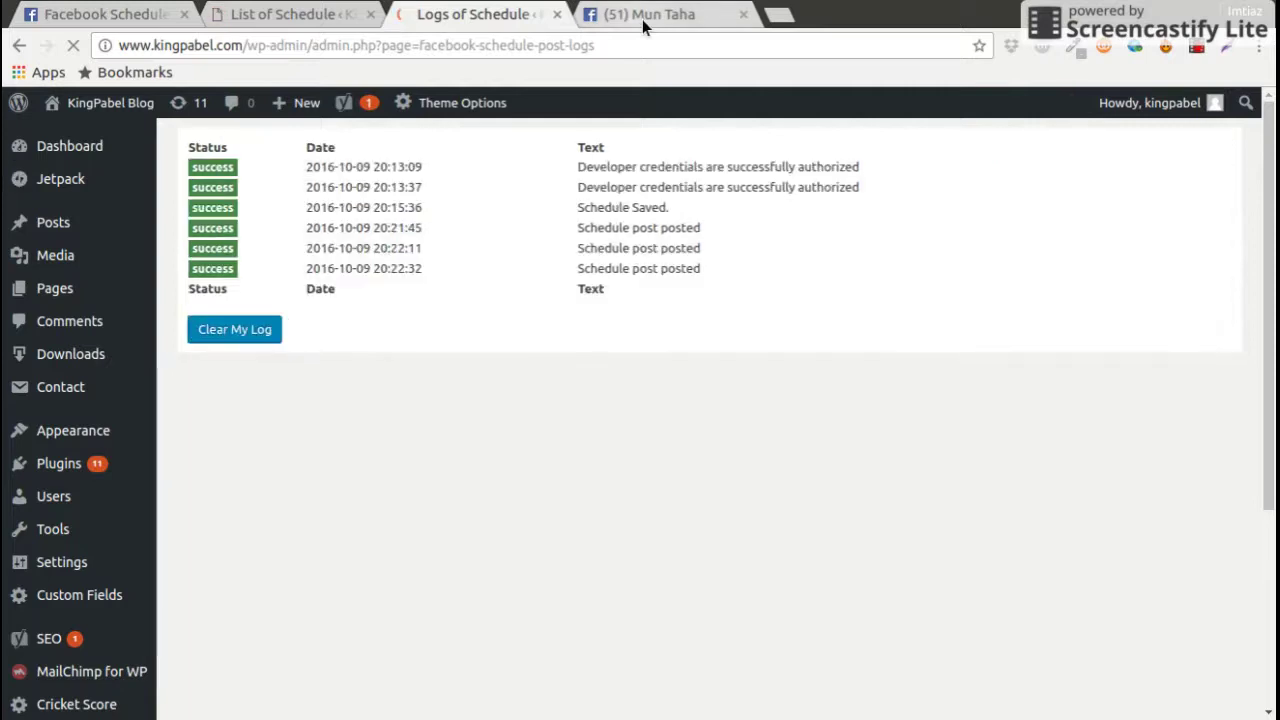
Confirm the 'Create Facebook Developer App in 7 Easy Steps' post on the Facebook timeline, then close that tab
click(642, 19)
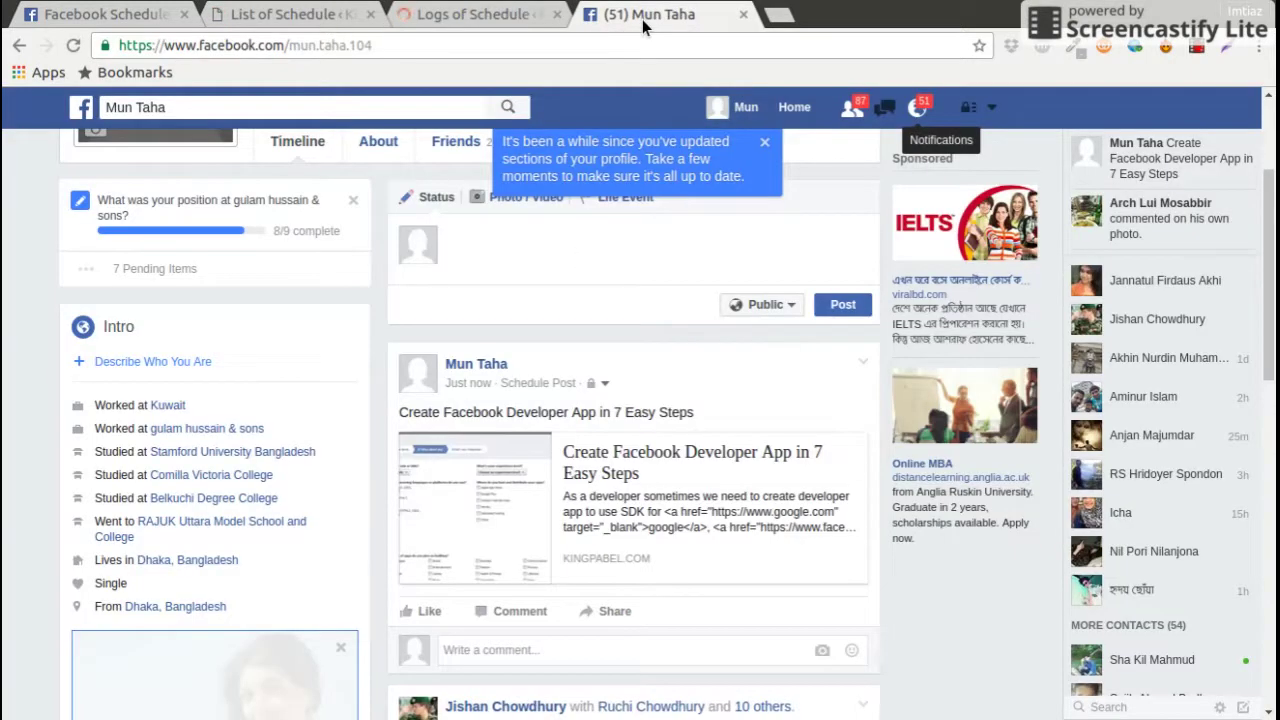
scroll(614, 430, down, 2)
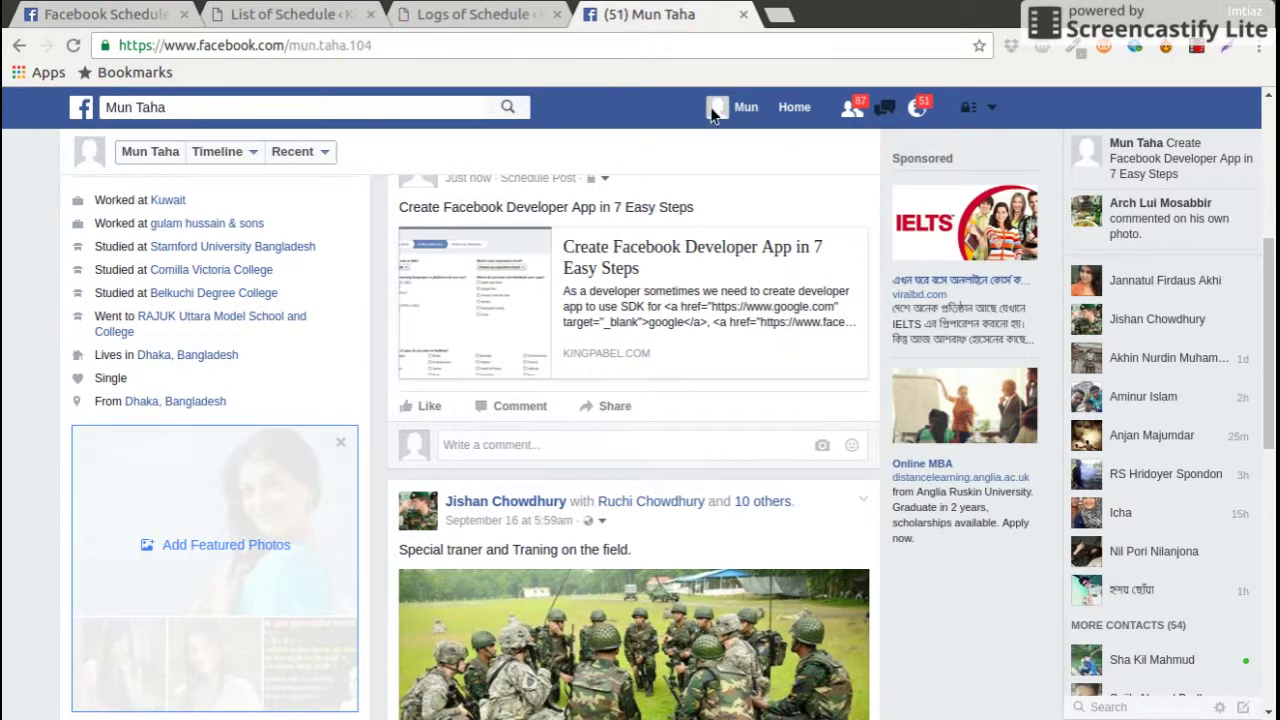
click(743, 15)
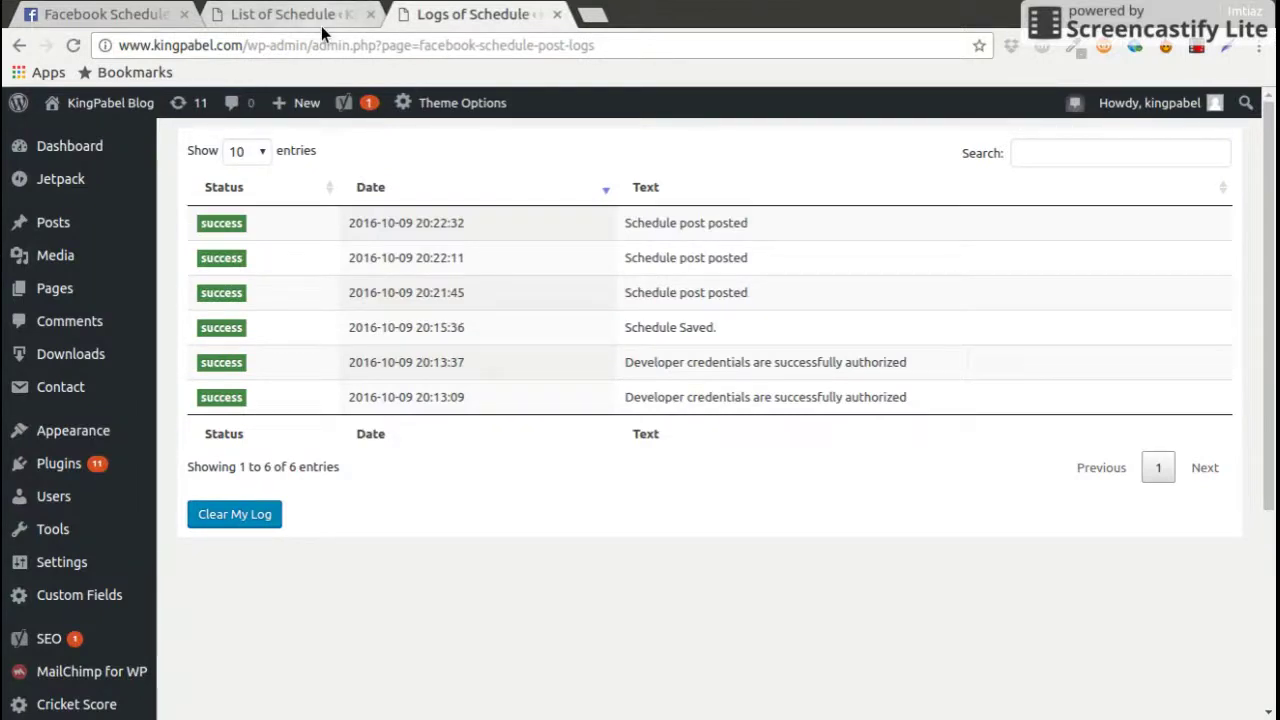
Go from the schedule logs to the main Facebook Schedule Post page
mouse_move(105, 572)
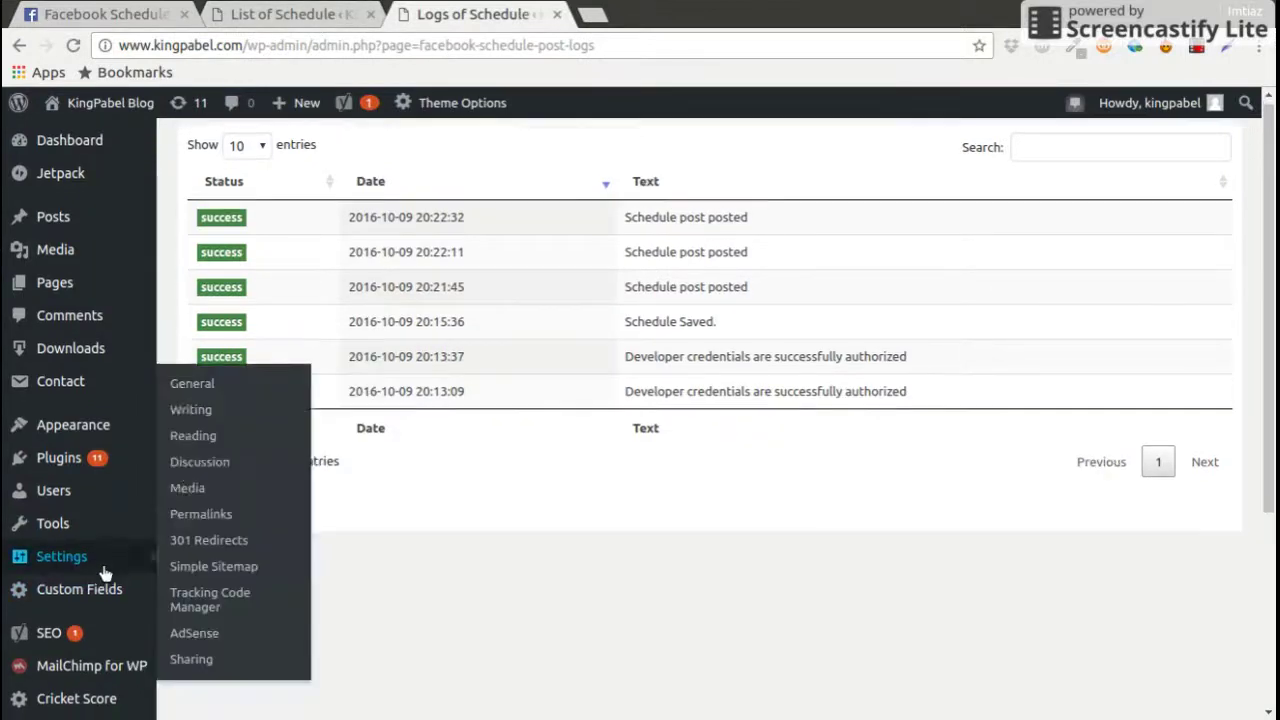
scroll(105, 570, down, 2)
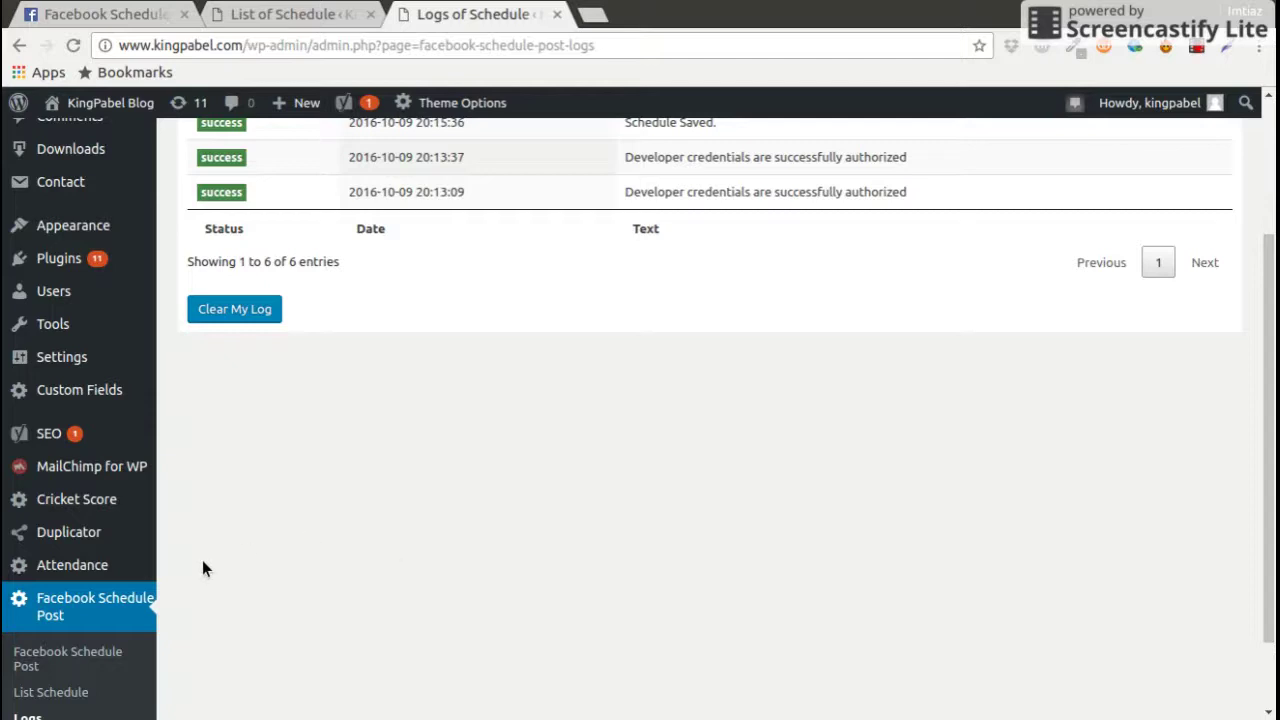
scroll(180, 570, down, 2)
click(105, 558)
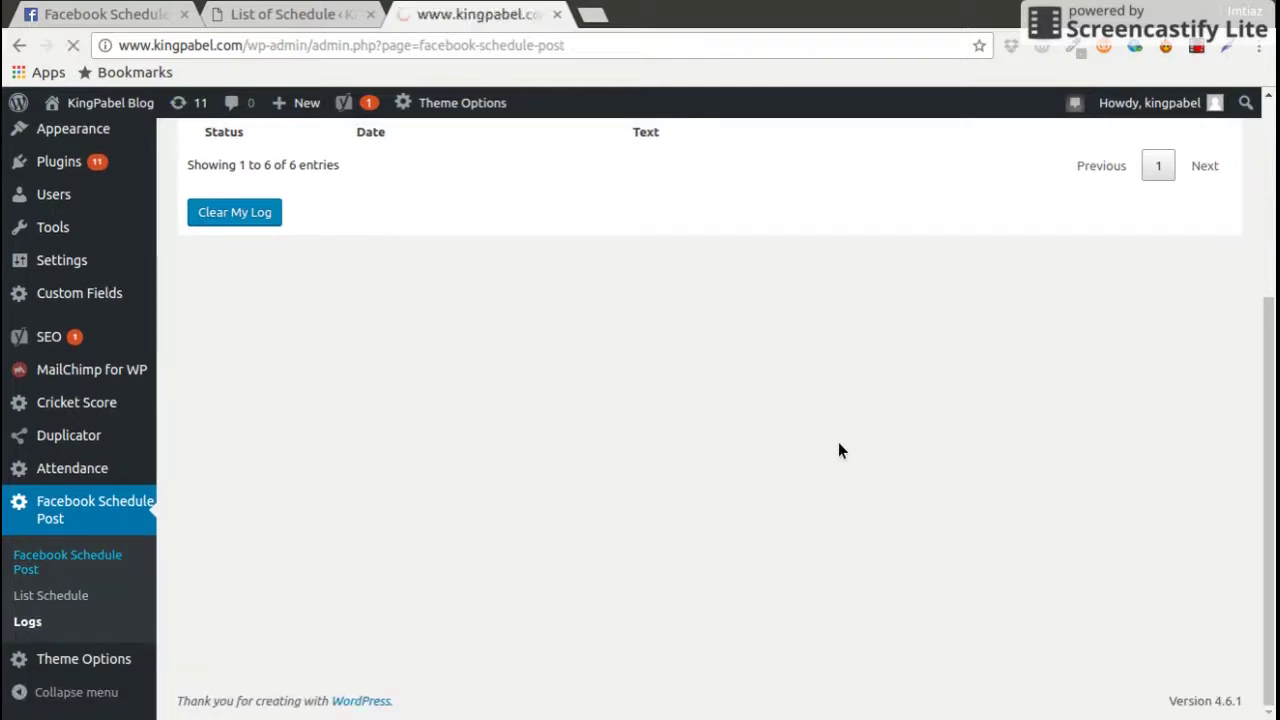